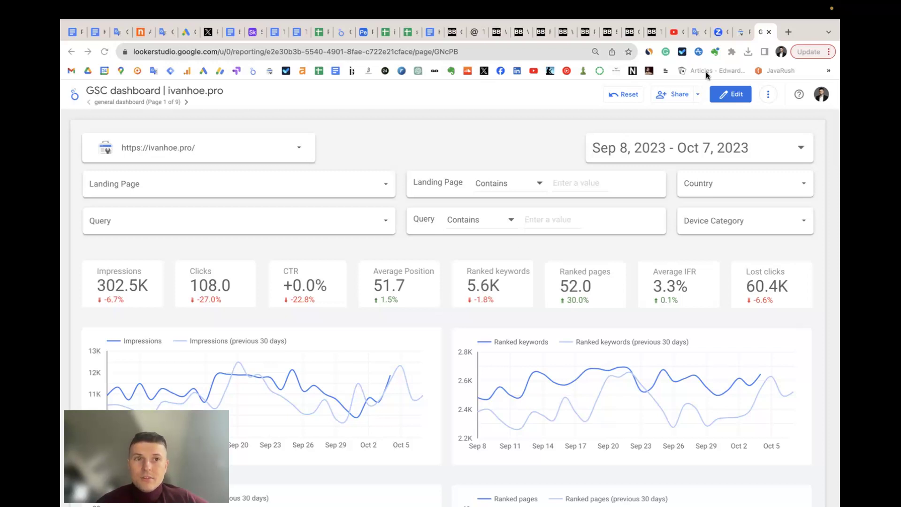
- Review the Search Console performance report, then come back to the Looker Studio dashboard
click(739, 32)
mouse_move(475, 280)
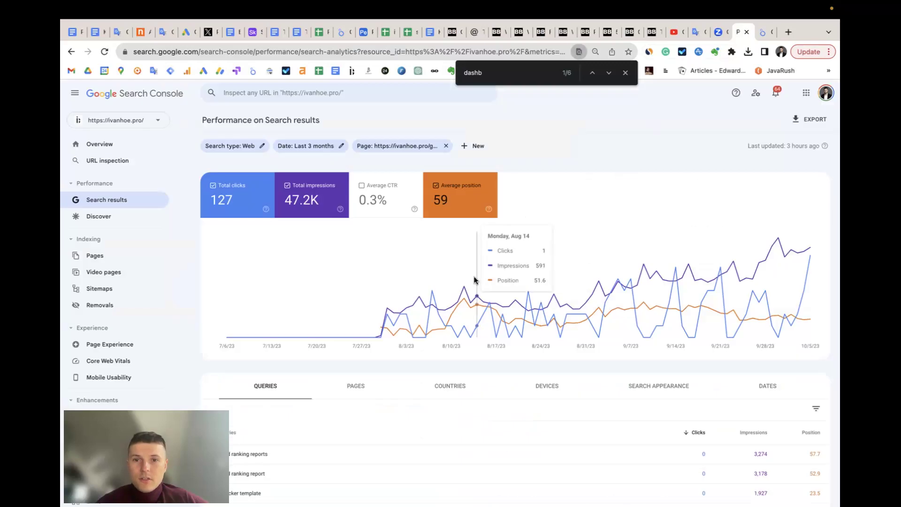
scroll(475, 281, down, 5)
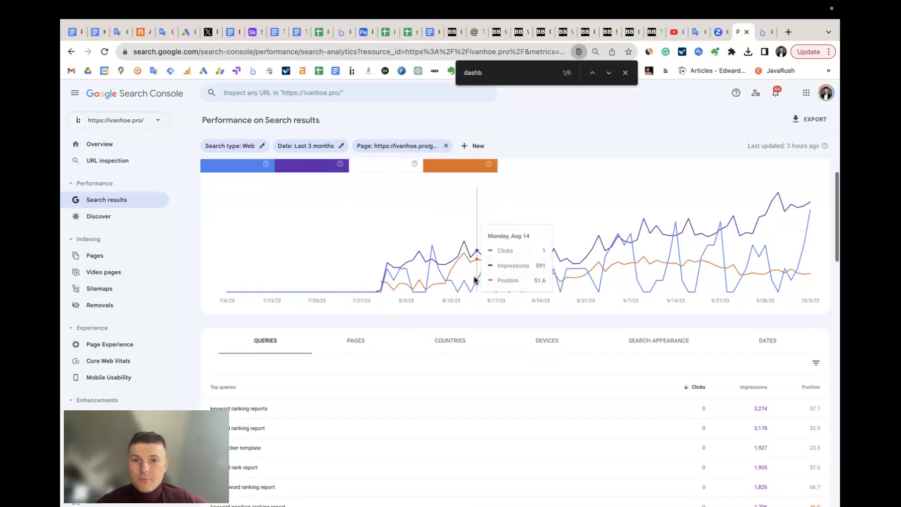
scroll(485, 304, down, 20)
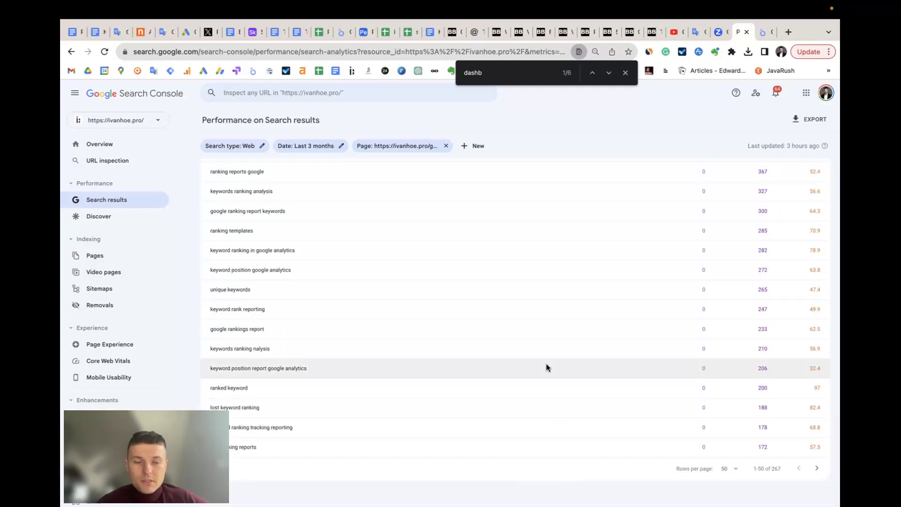
scroll(545, 366, up, 10)
scroll(546, 367, up, 10)
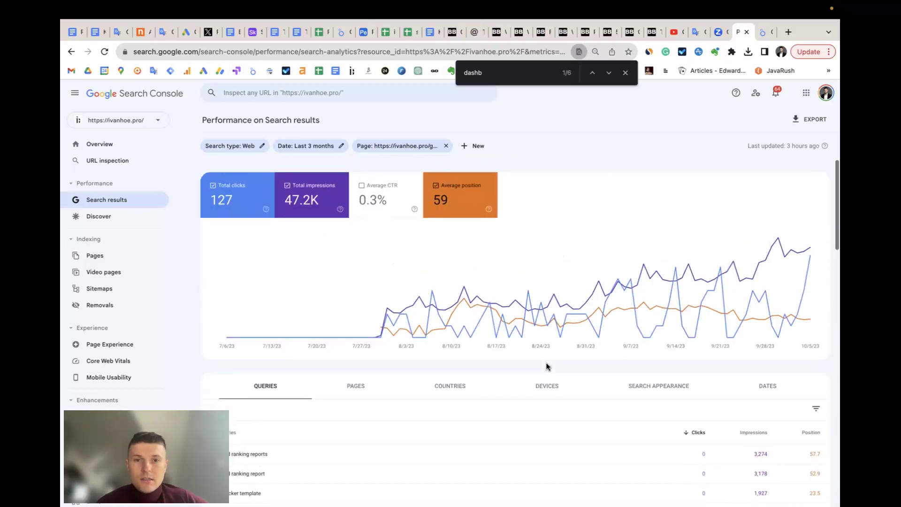
scroll(559, 388, down, 15)
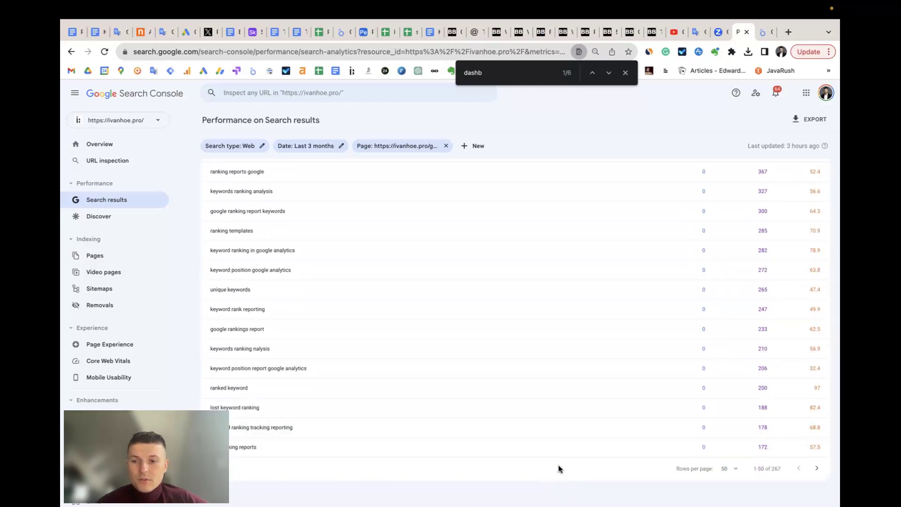
scroll(555, 372, up, 15)
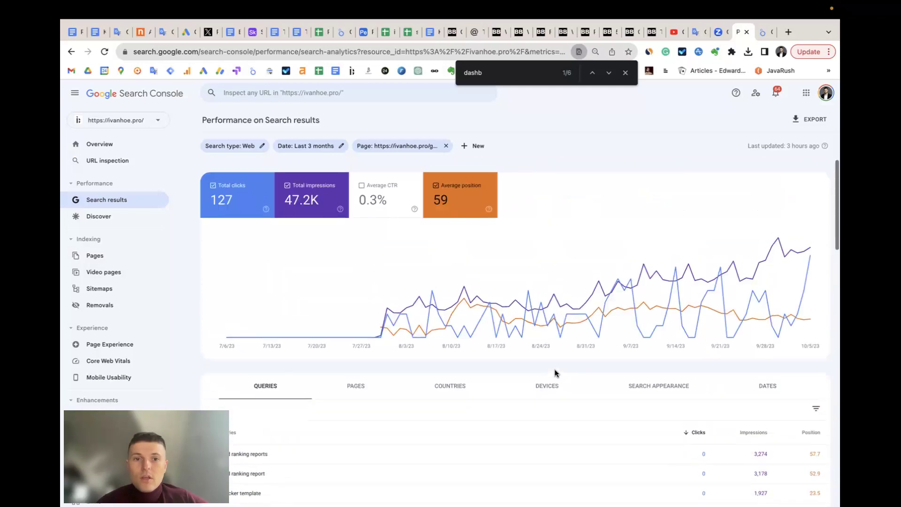
click(762, 33)
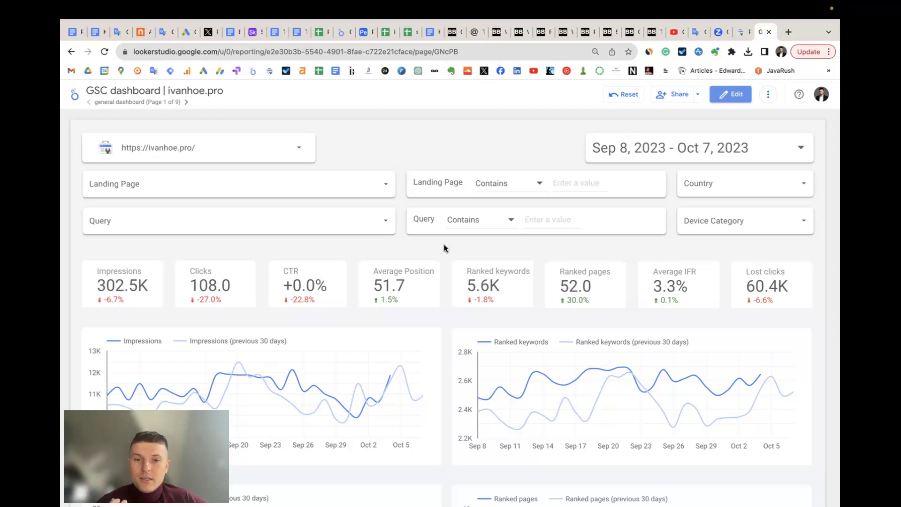
- Inspect the Ranked keywords scorecard's field formula in edit mode without changing it
click(733, 95)
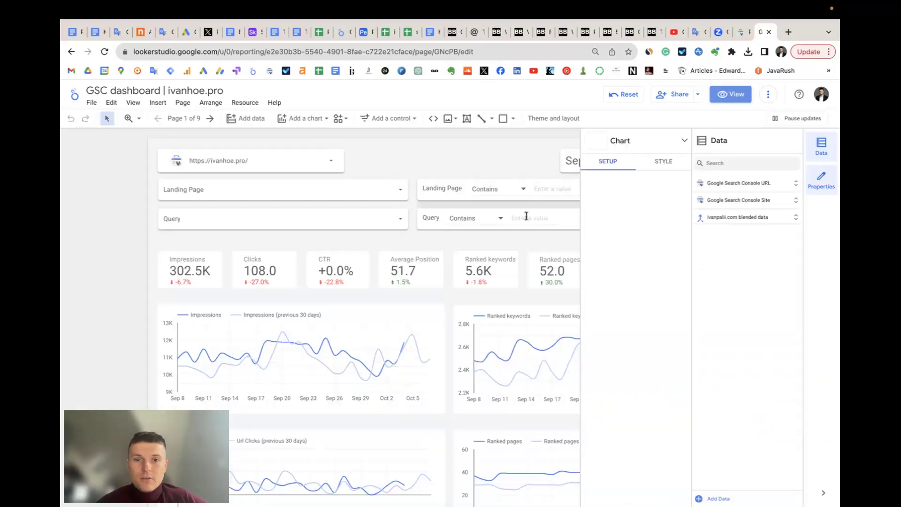
click(348, 247)
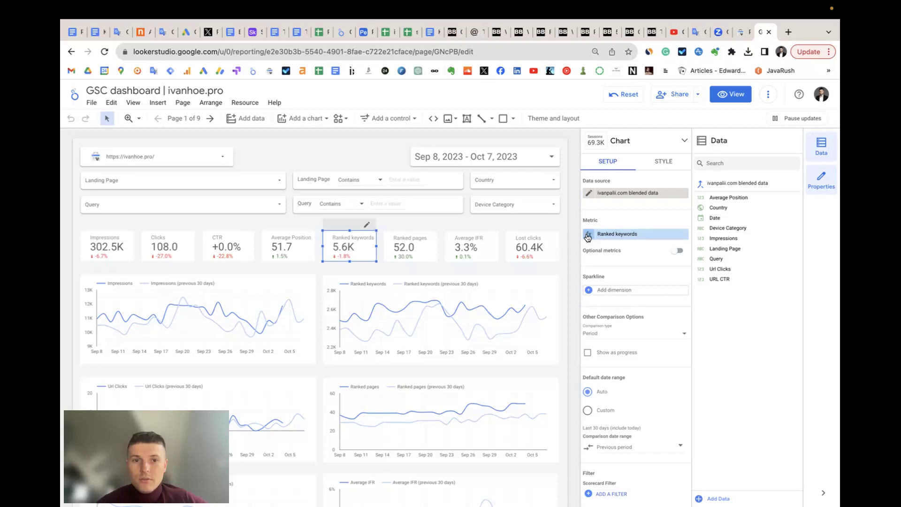
click(588, 237)
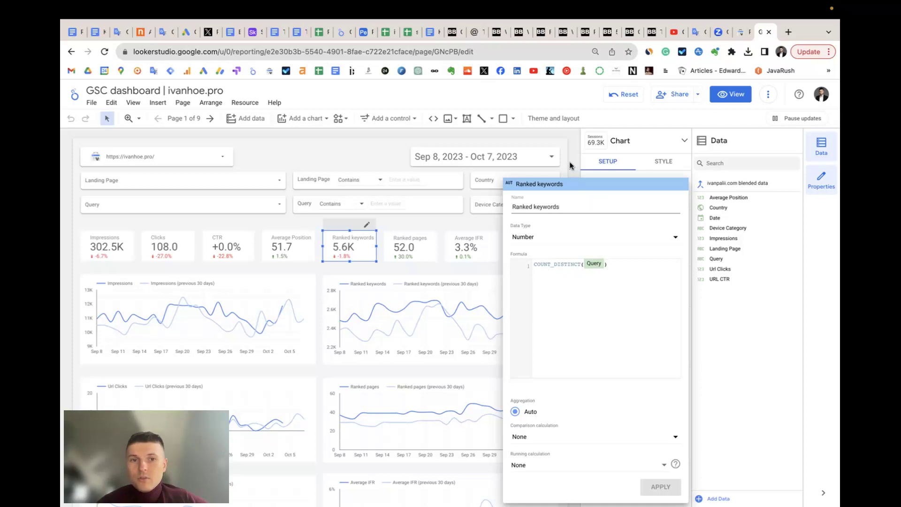
key(Escape)
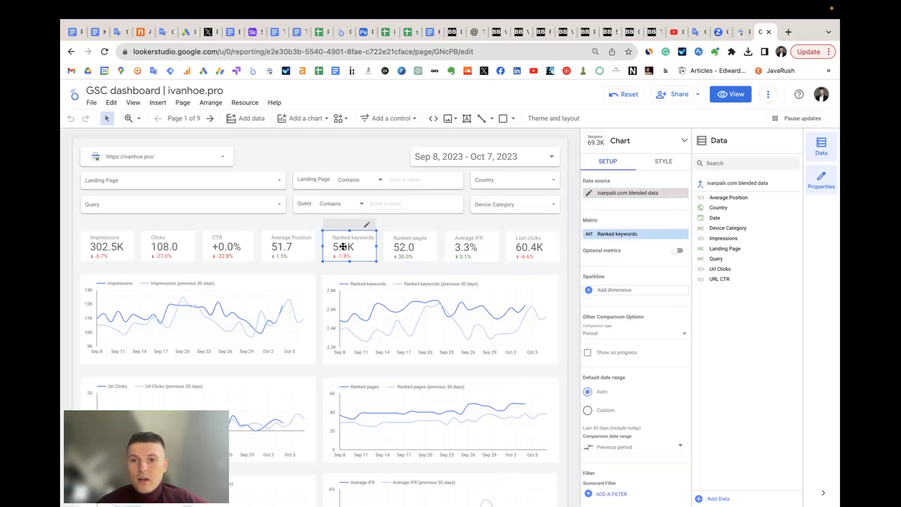
click(727, 101)
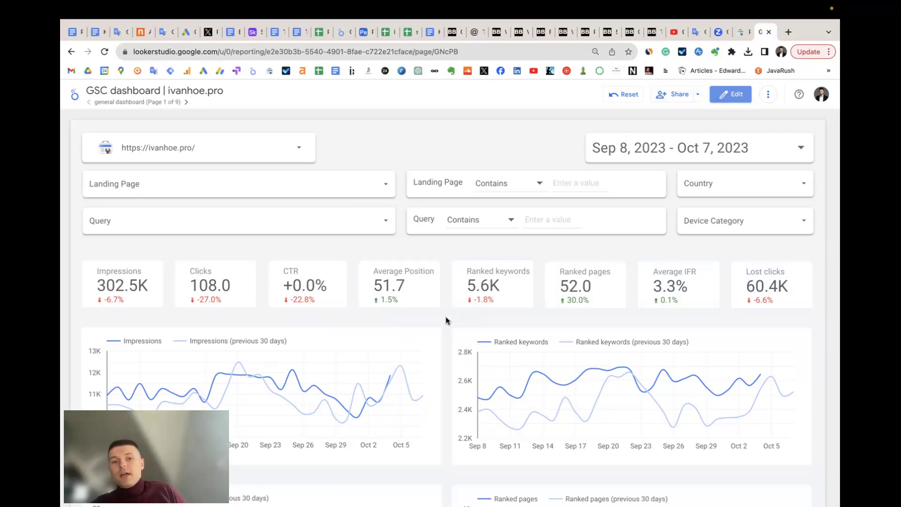
scroll(446, 321, down, 2)
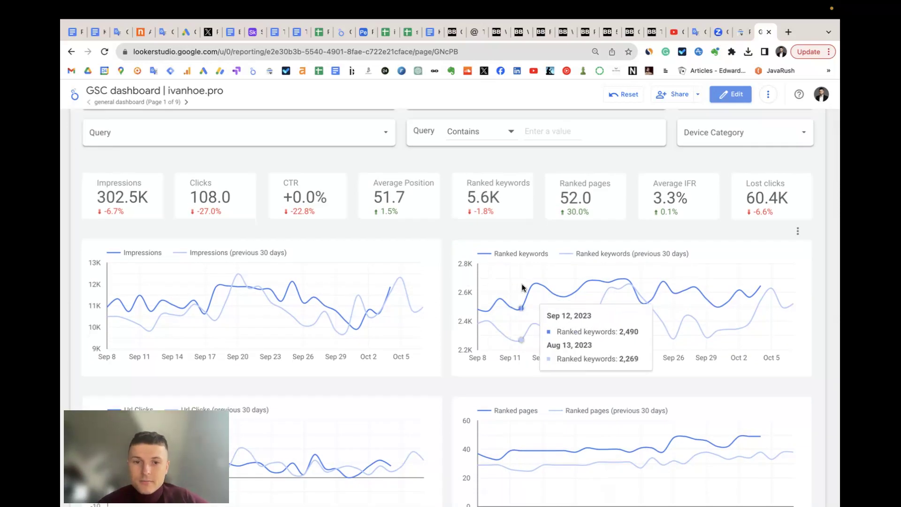
mouse_move(565, 290)
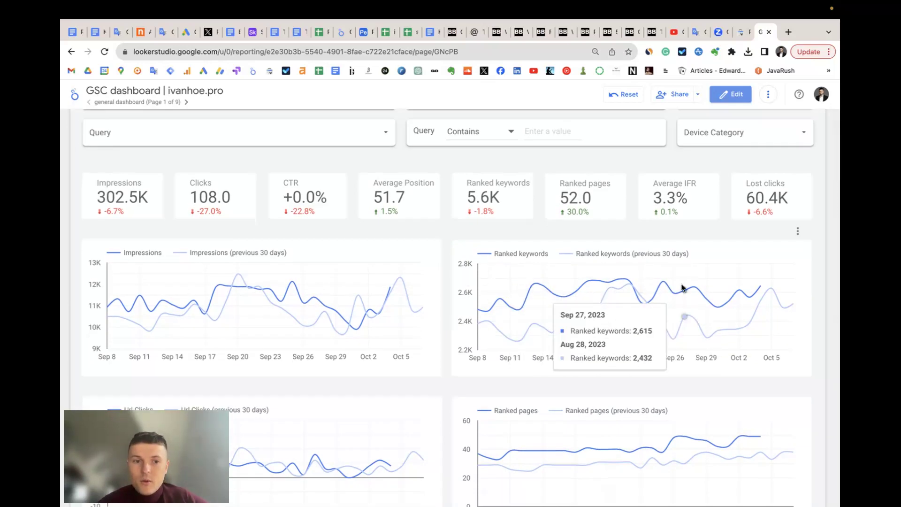
scroll(444, 229, up, 2)
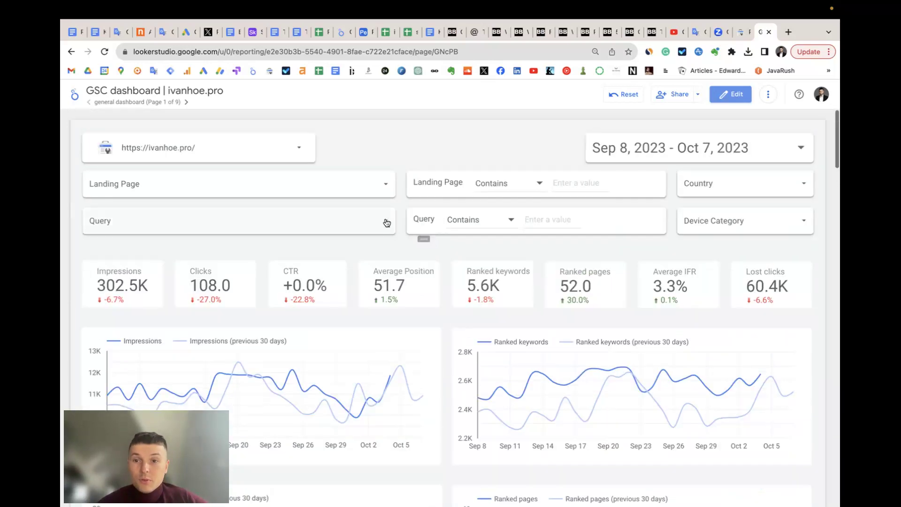
click(385, 184)
click(306, 216)
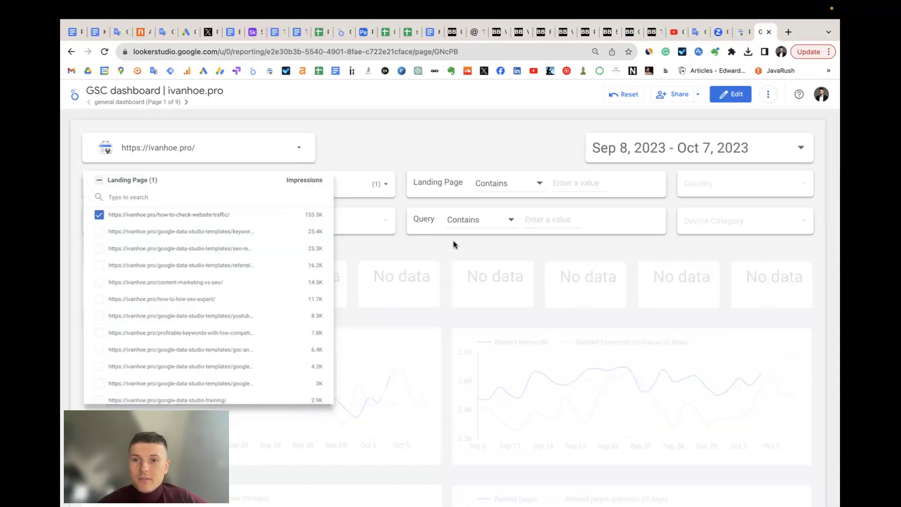
click(446, 275)
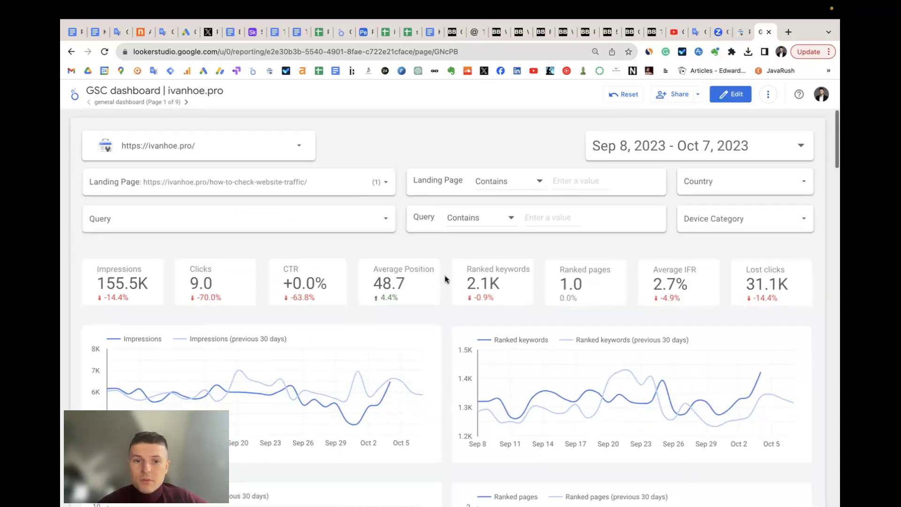
scroll(446, 277, down, 2)
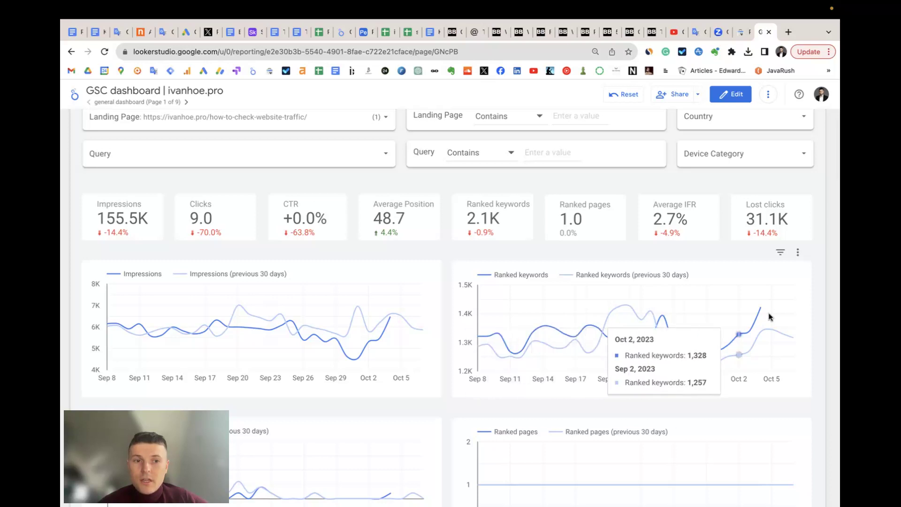
mouse_move(762, 317)
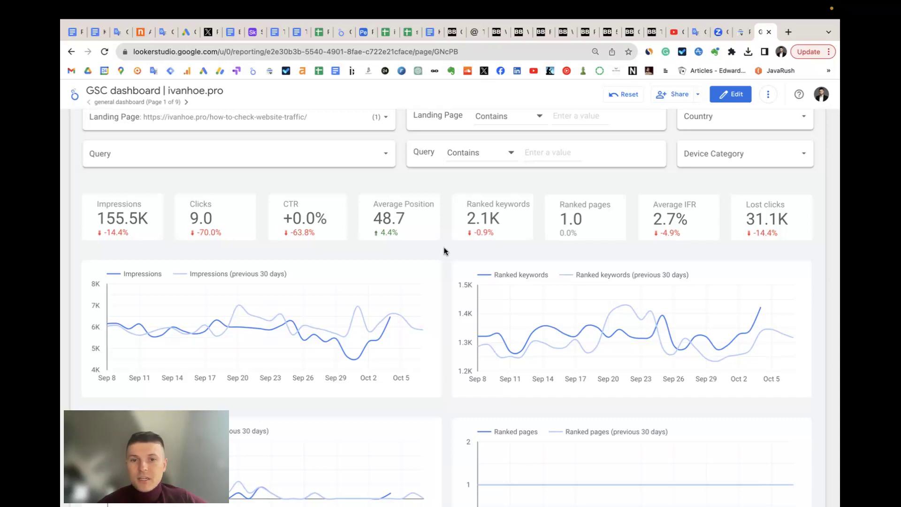
scroll(444, 251, up, 3)
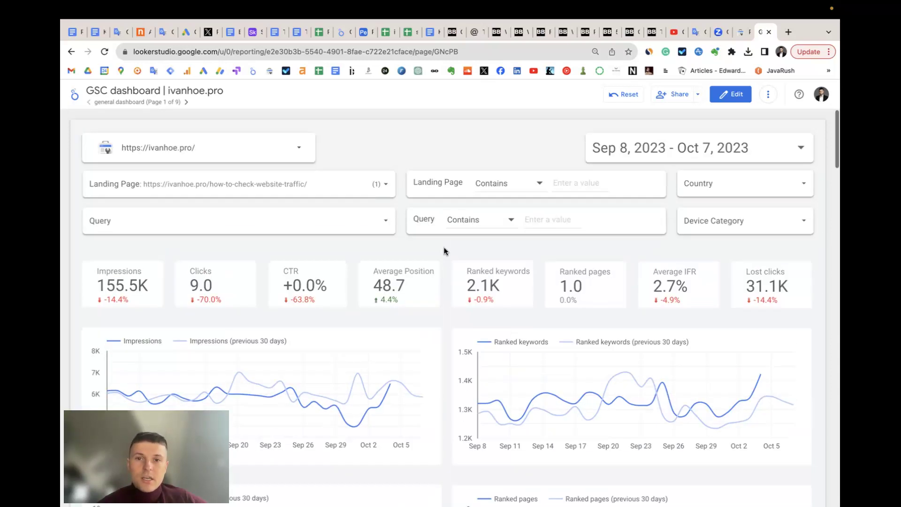
click(353, 186)
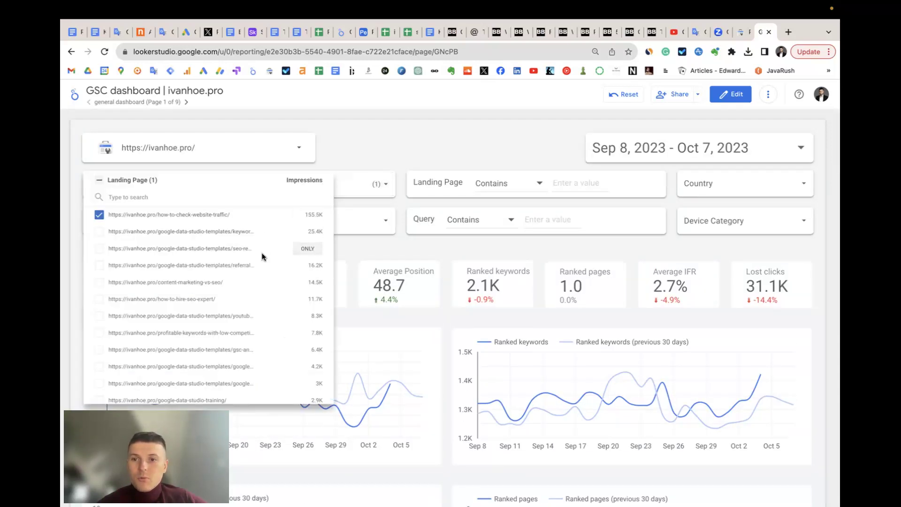
click(445, 317)
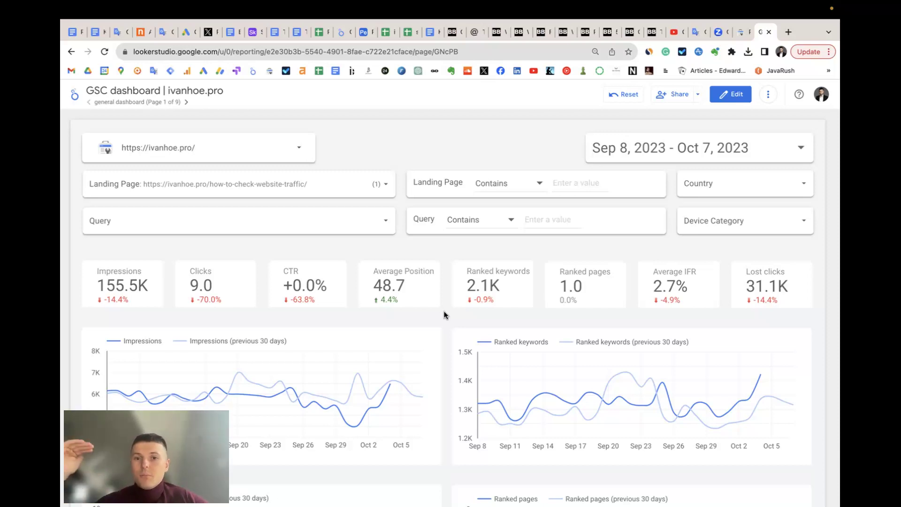
- In edit mode, review the Lost clicks scorecard's calculated field formula, then deselect the scorecard
click(731, 94)
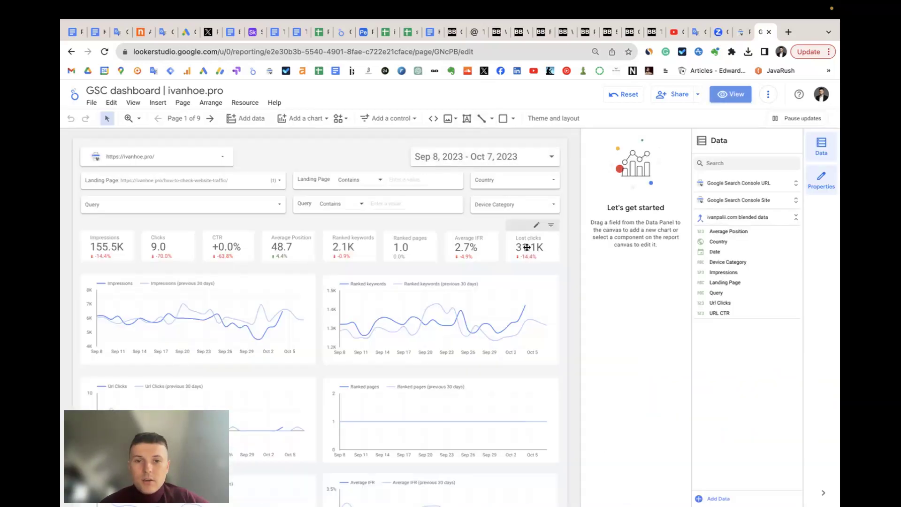
click(527, 248)
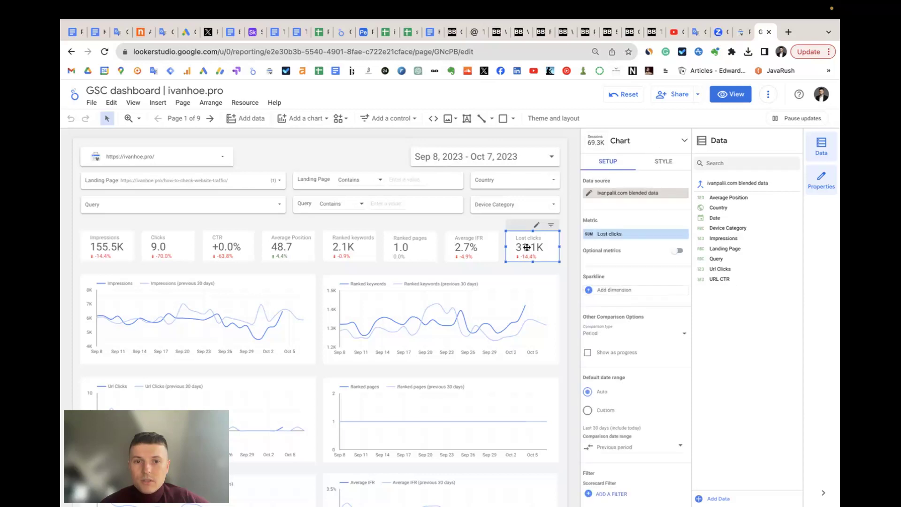
click(588, 236)
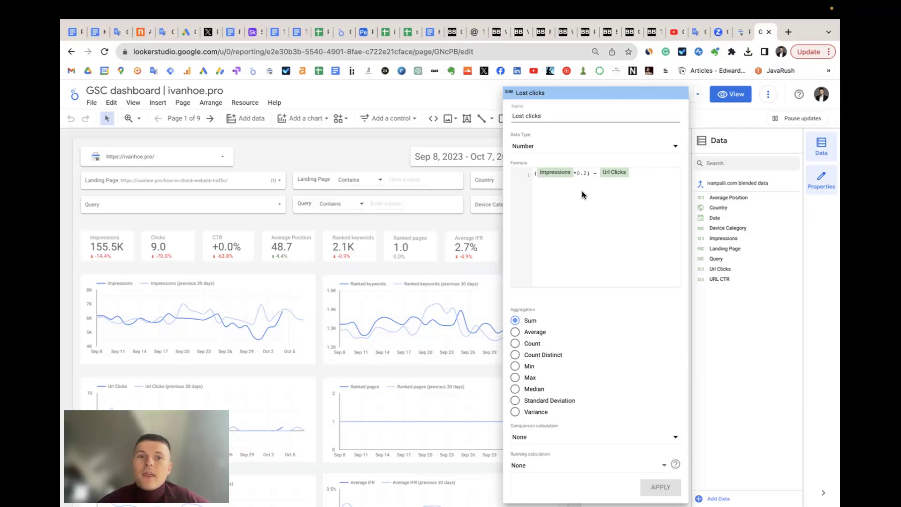
click(598, 172)
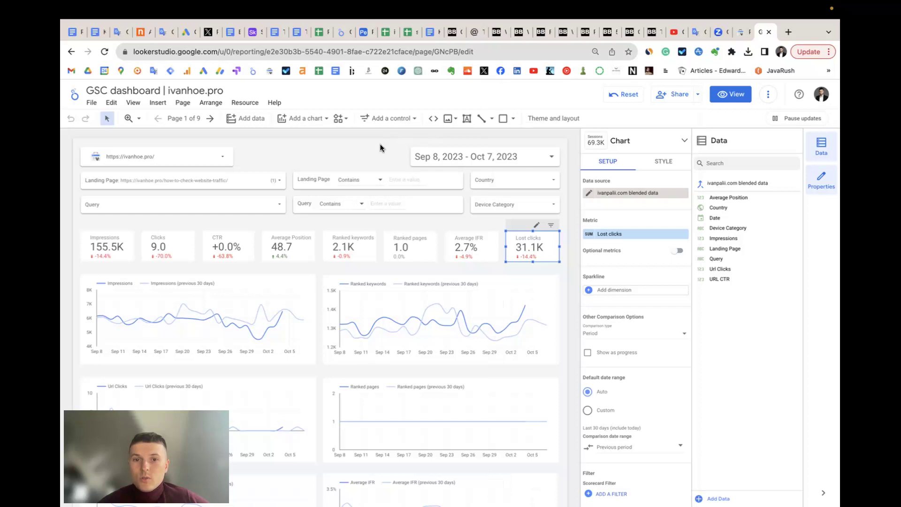
click(574, 234)
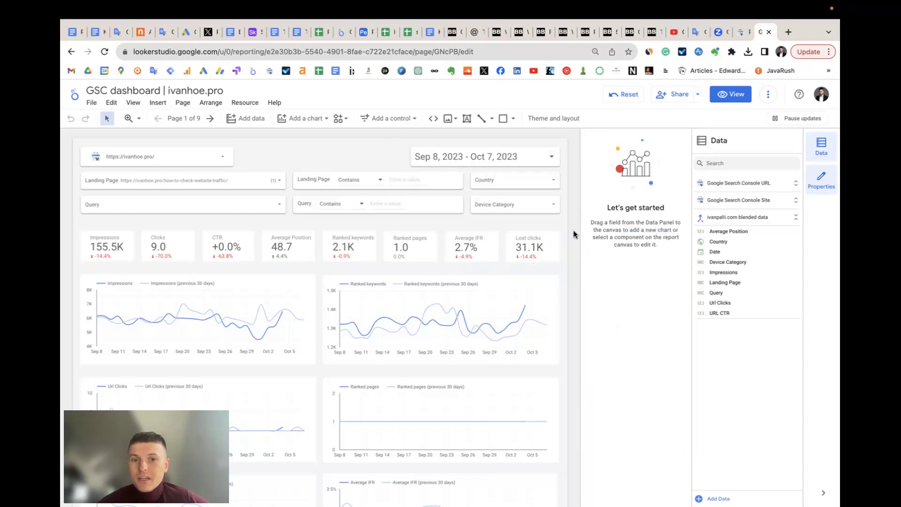
scroll(574, 235, down, 1)
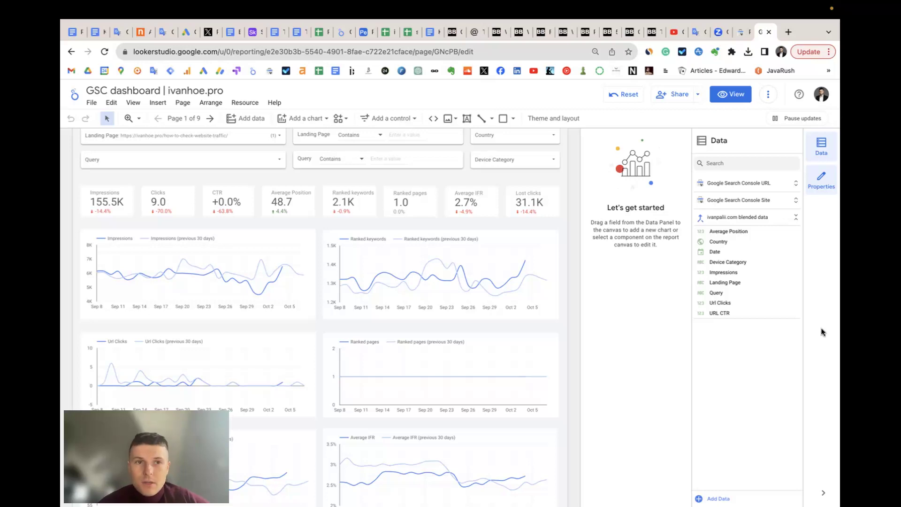
- Return to view mode and go to the keyword rankings page
click(731, 94)
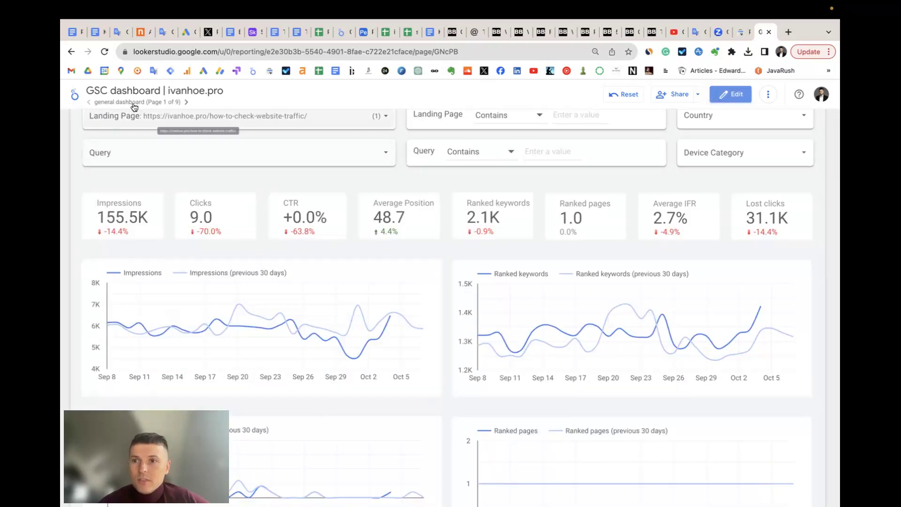
click(115, 102)
click(117, 150)
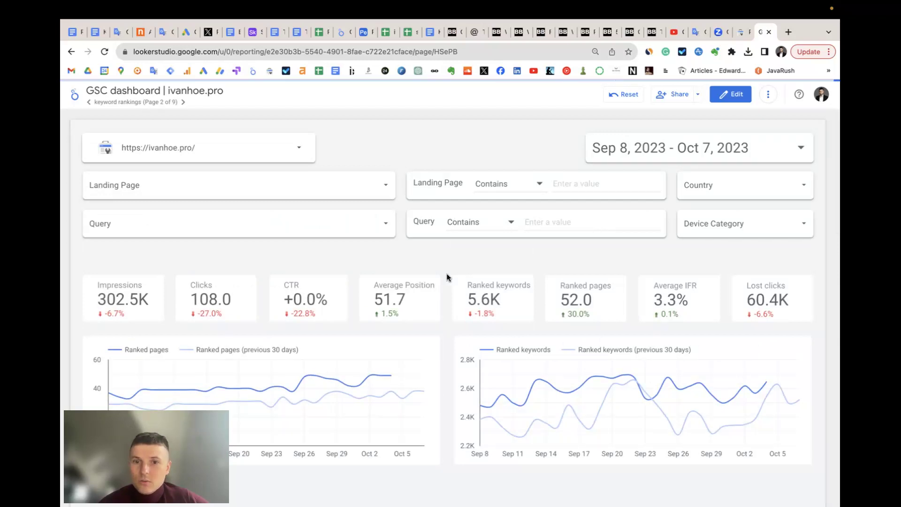
scroll(447, 278, down, 7)
scroll(446, 277, up, 7)
scroll(447, 277, down, 3)
scroll(370, 217, up, 3)
- Filter the keyword rankings page to only the how-to-check-website-traffic landing page
click(363, 194)
mouse_move(308, 216)
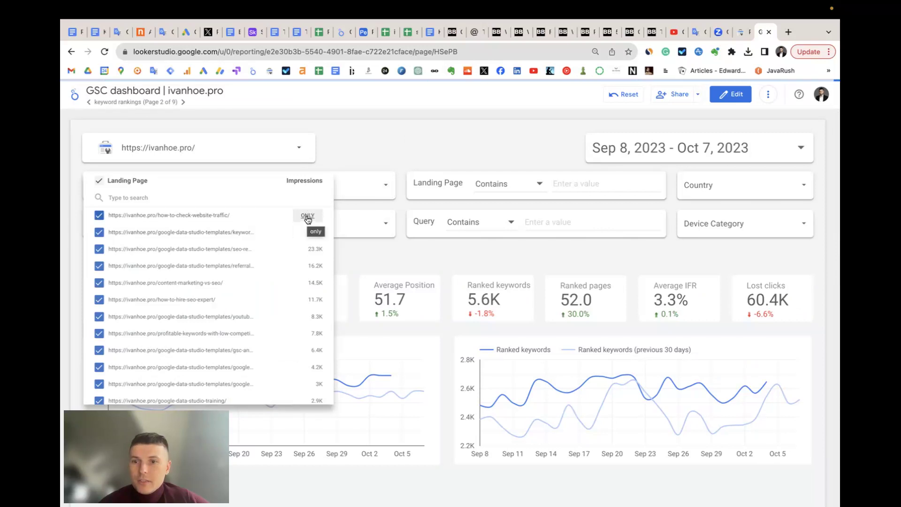
click(308, 216)
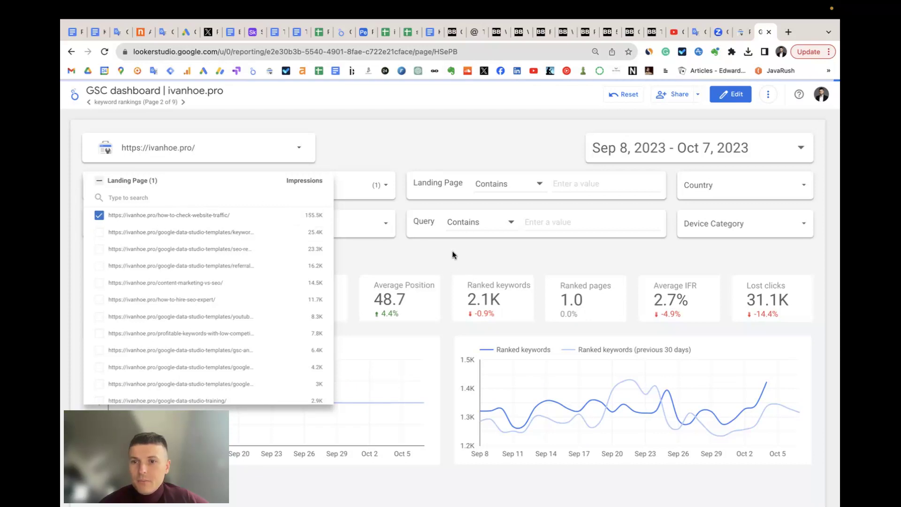
click(444, 265)
scroll(443, 263, down, 10)
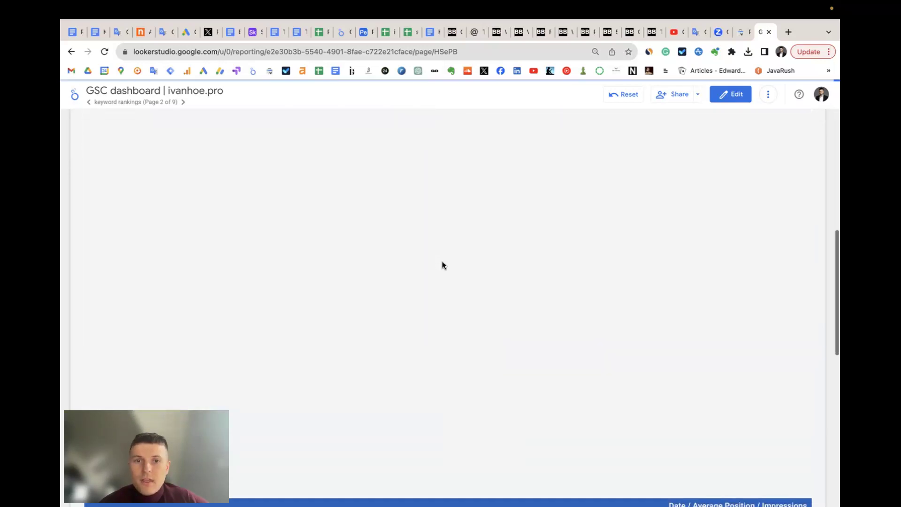
scroll(443, 265, up, 8)
scroll(443, 263, down, 3)
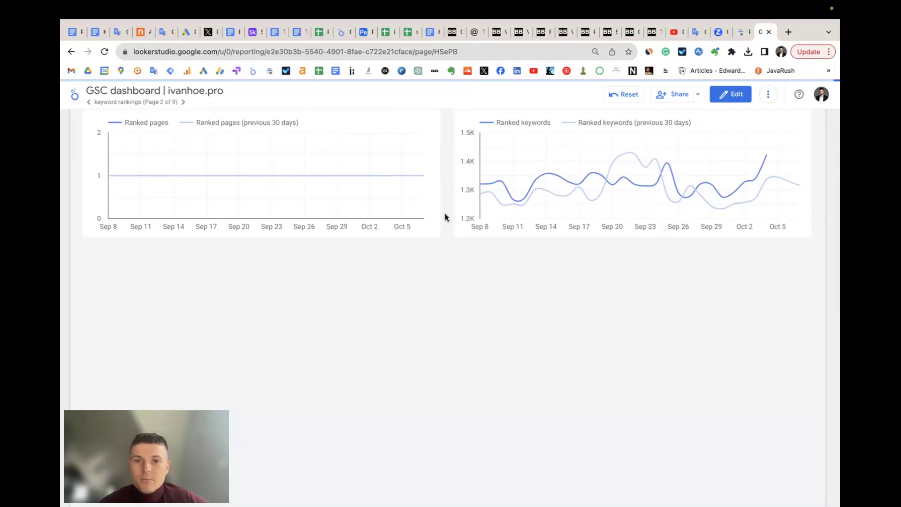
scroll(446, 217, down, 2)
scroll(446, 217, up, 3)
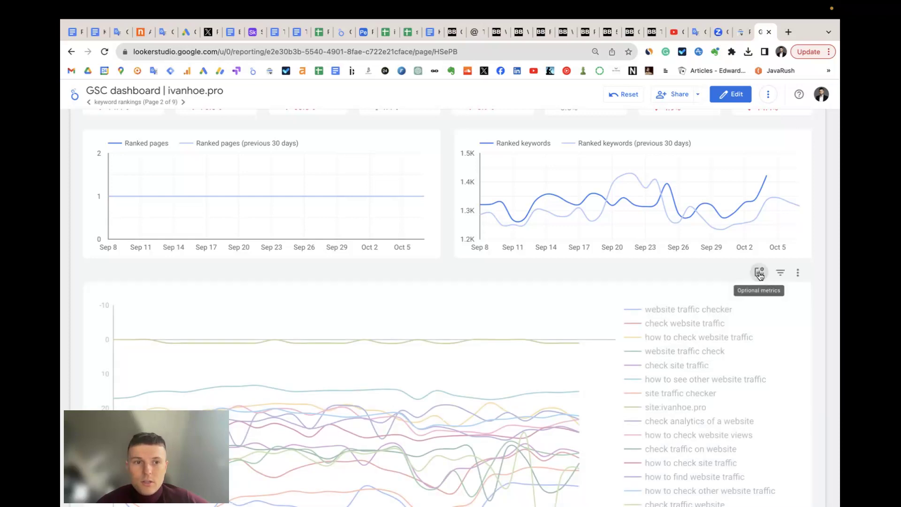
- Look over the keyword chart's metric choices without changing them
click(758, 273)
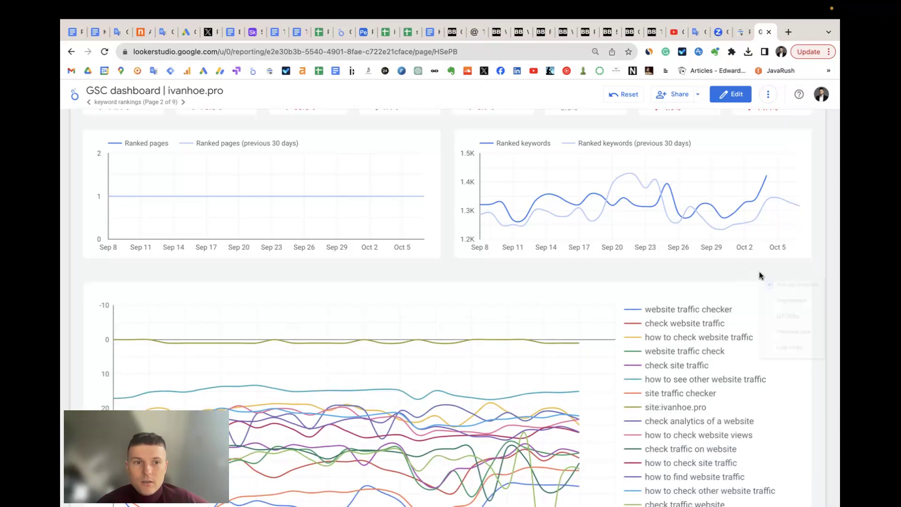
scroll(690, 268, down, 3)
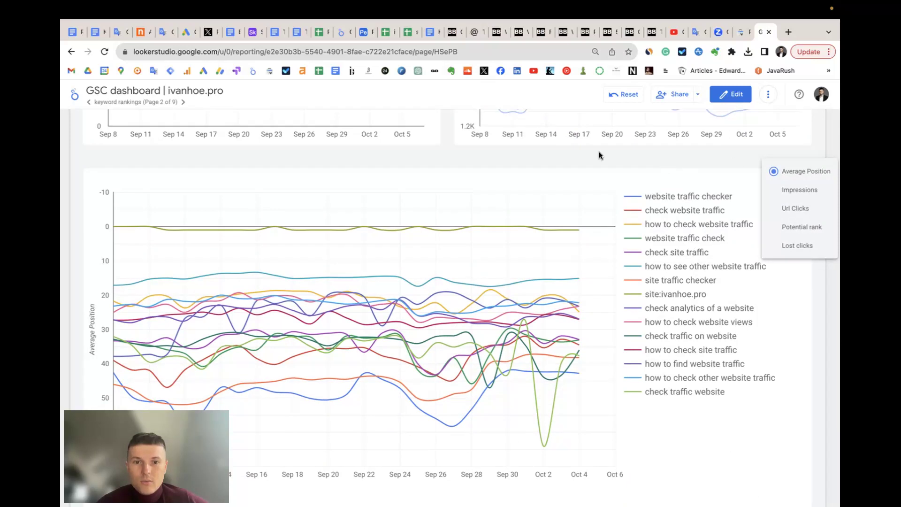
click(568, 157)
scroll(568, 159, down, 2)
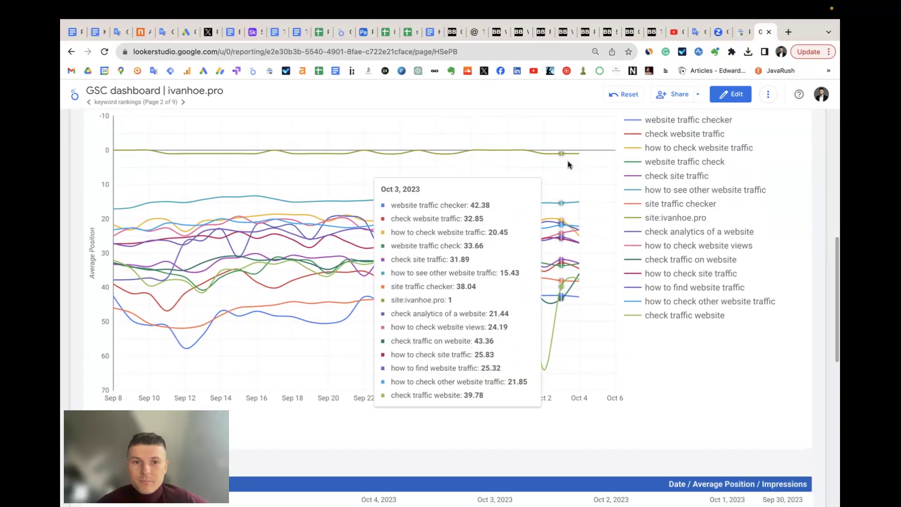
scroll(540, 220, up, 1)
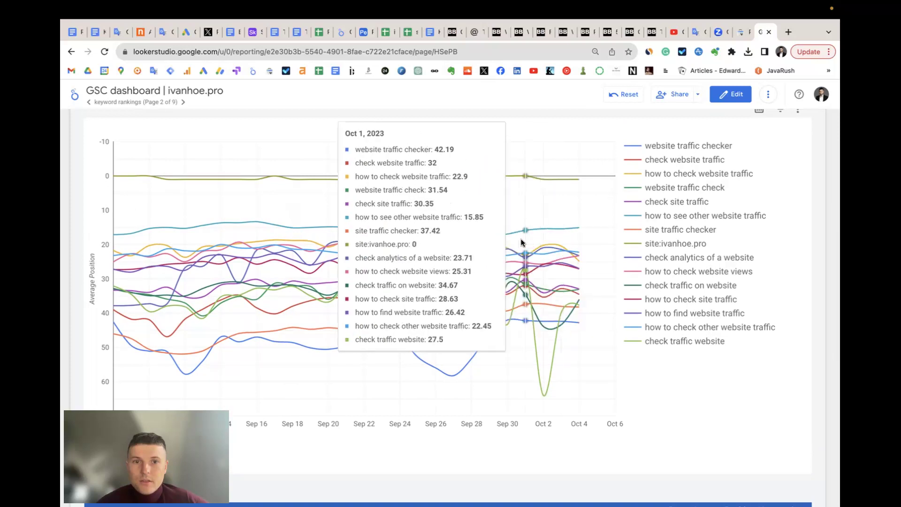
- Check the keyword position chart's breakdown sort field formula, Impressions / Average Position, then return to view mode
click(730, 94)
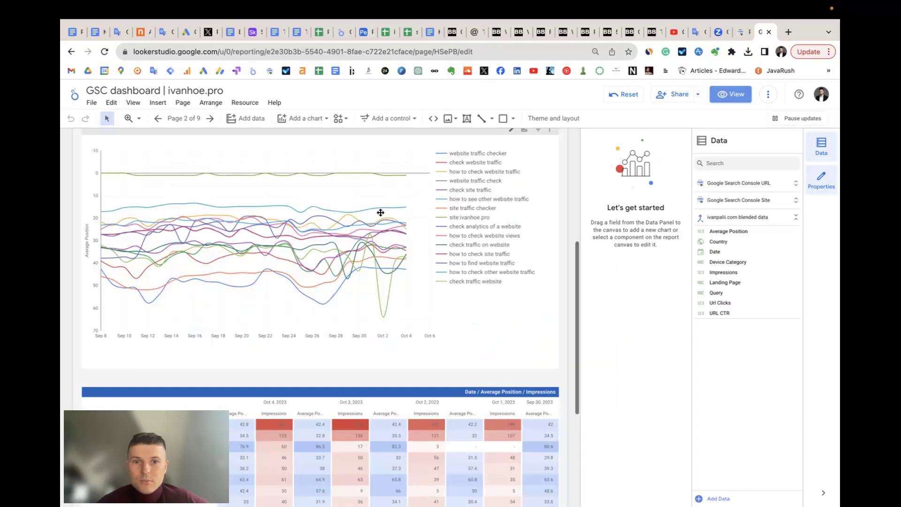
click(402, 207)
scroll(656, 289, down, 5)
scroll(656, 288, down, 1)
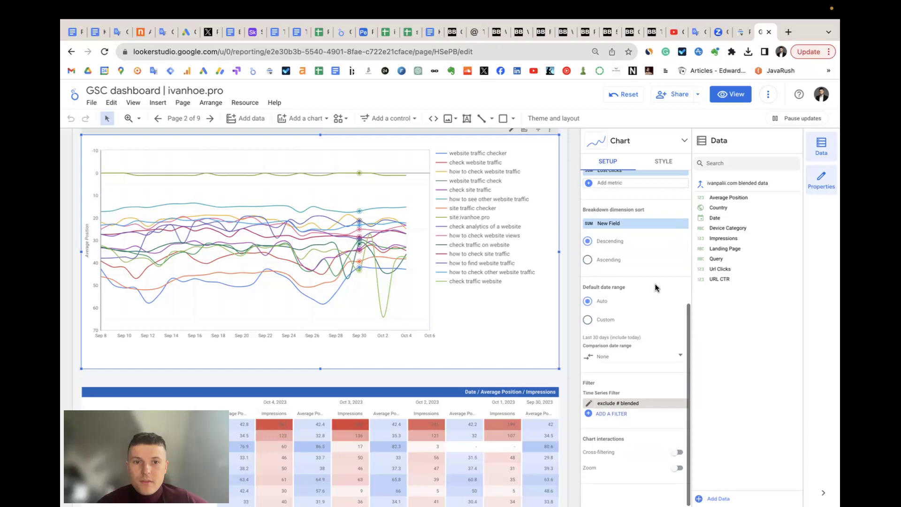
click(599, 225)
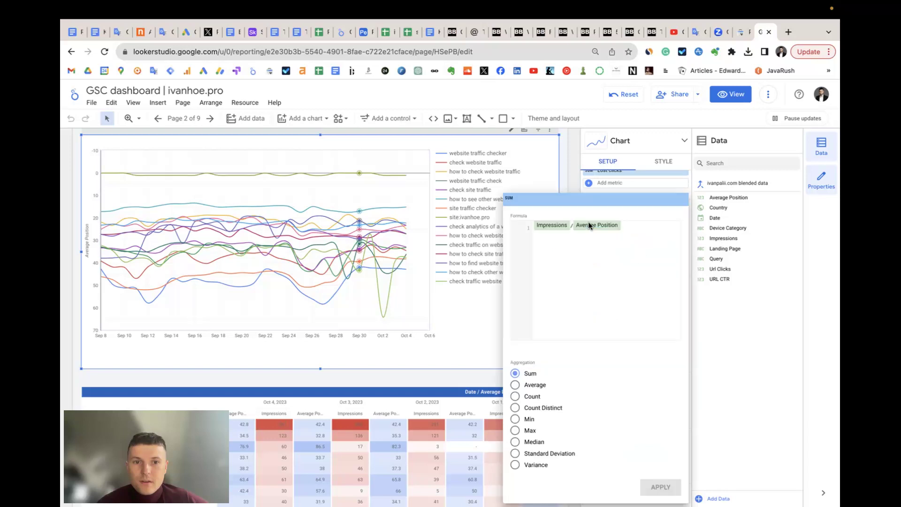
click(573, 184)
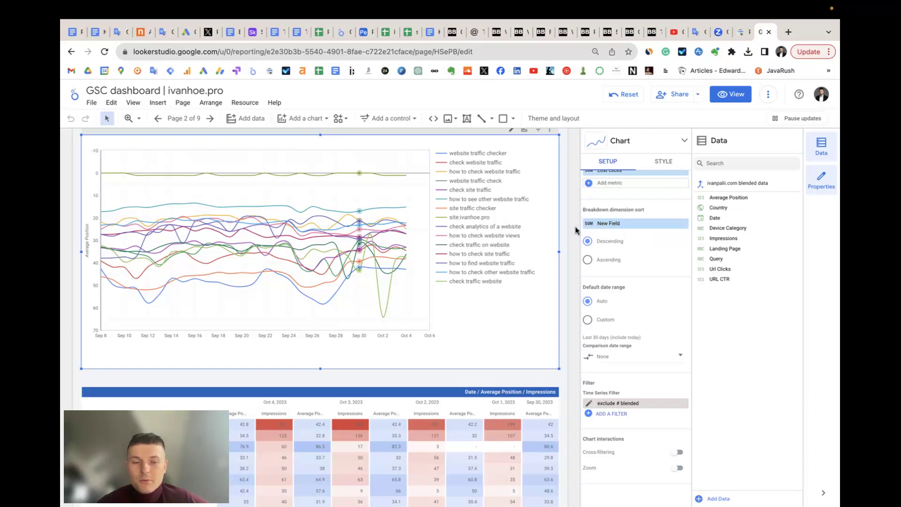
click(731, 96)
- Scroll the keyword position chart down and back up to the top
scroll(454, 205, down, 2)
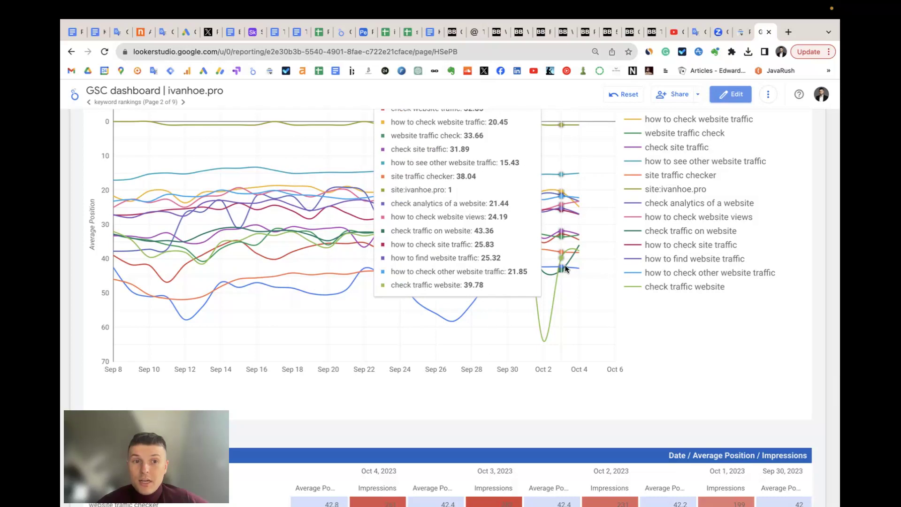
scroll(568, 265, up, 1)
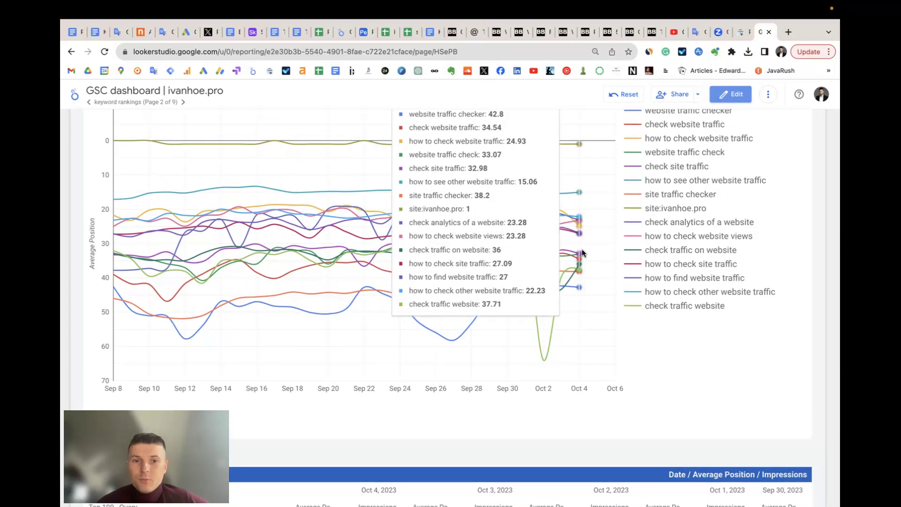
- Browse the Query filter's keyword list without selecting anything
scroll(582, 254, up, 10)
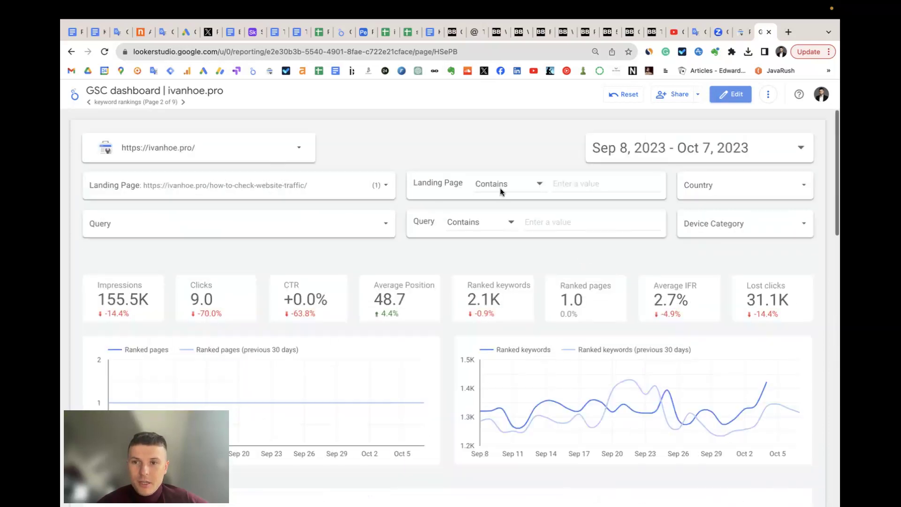
click(373, 224)
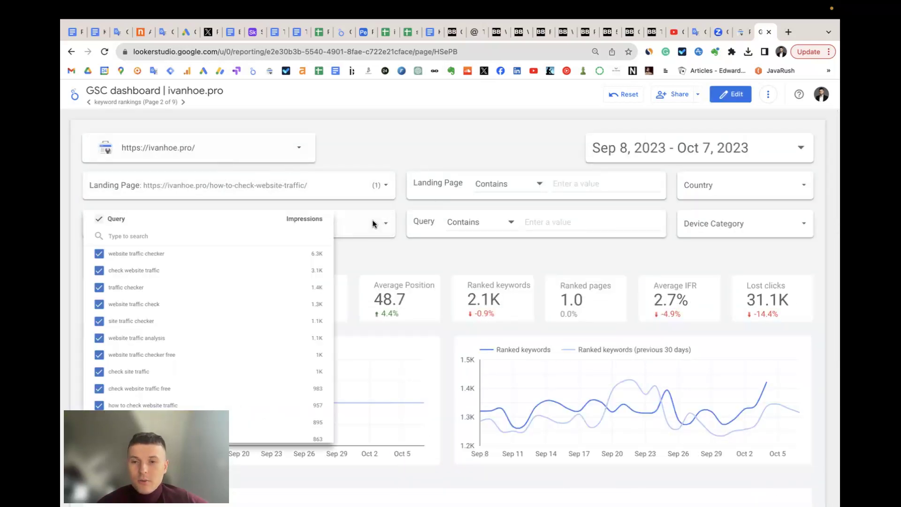
scroll(256, 305, down, 5)
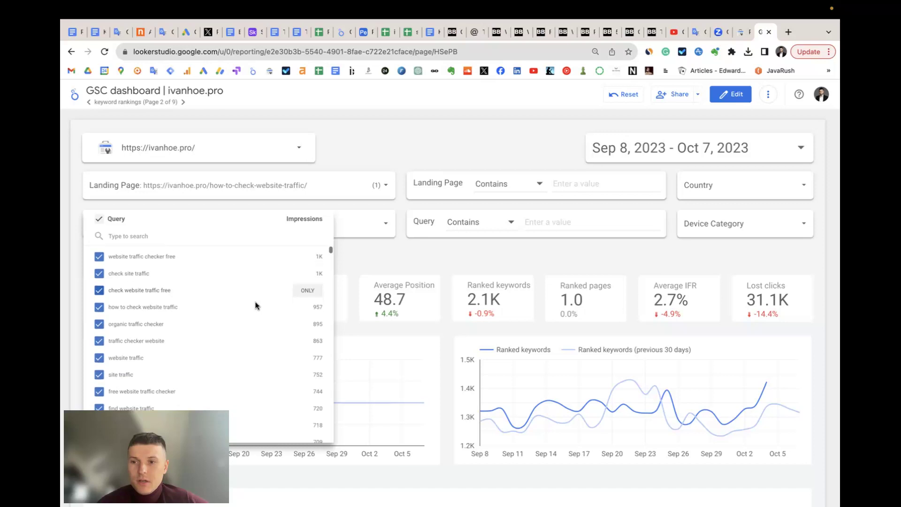
scroll(255, 306, up, 5)
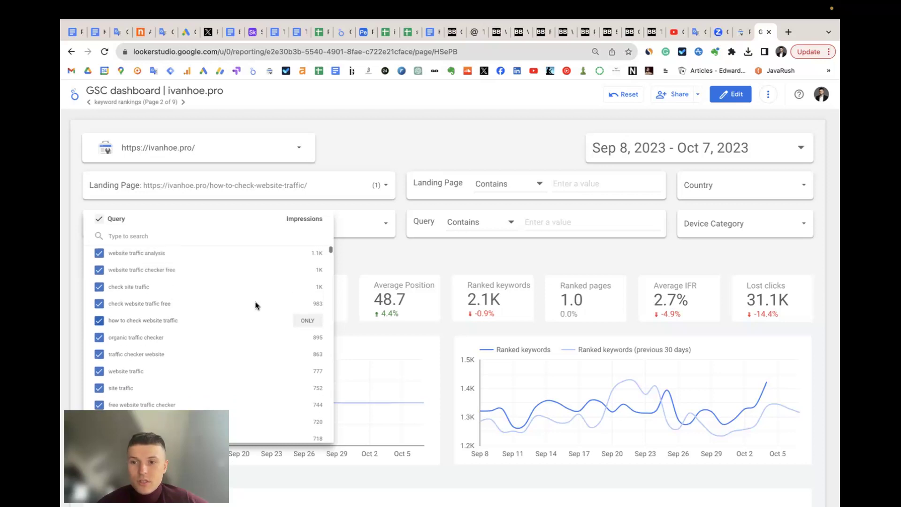
click(420, 128)
- Filter to only the google-analytics template landing page, review the charts, then switch to Search Console
click(382, 184)
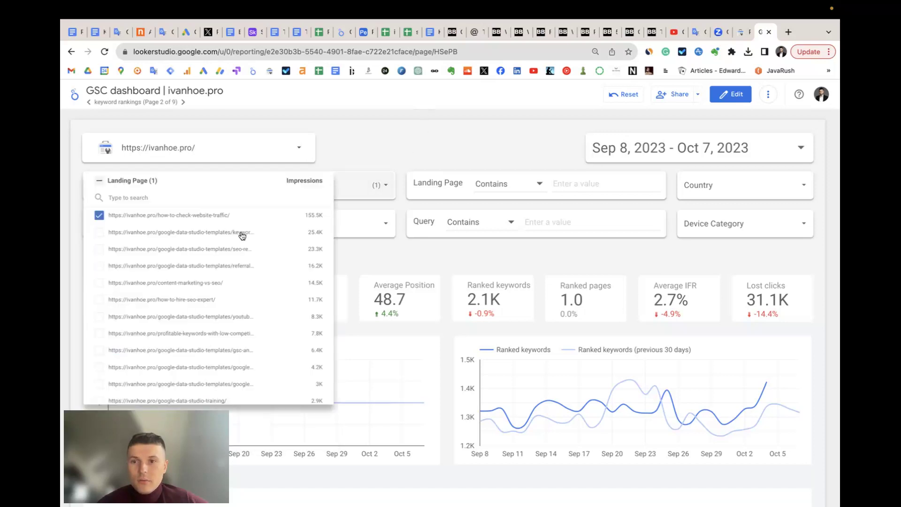
scroll(260, 270, down, 1)
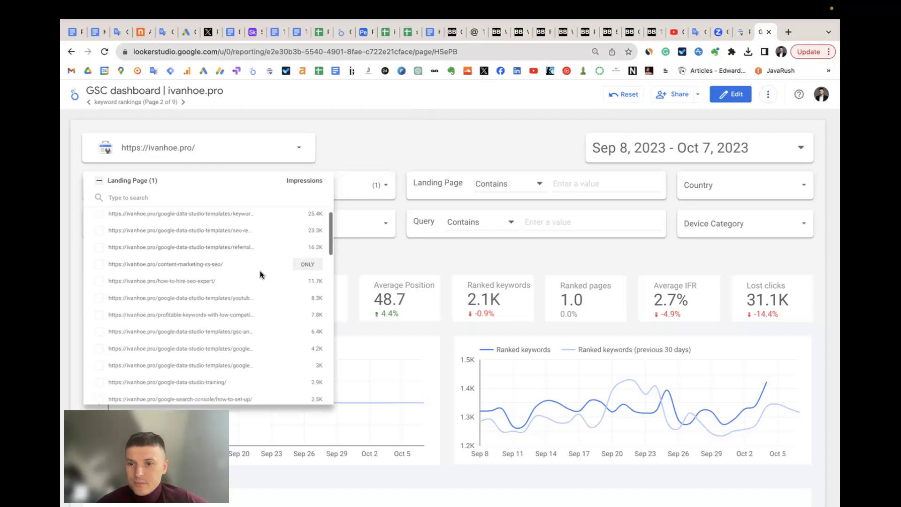
click(307, 341)
click(431, 146)
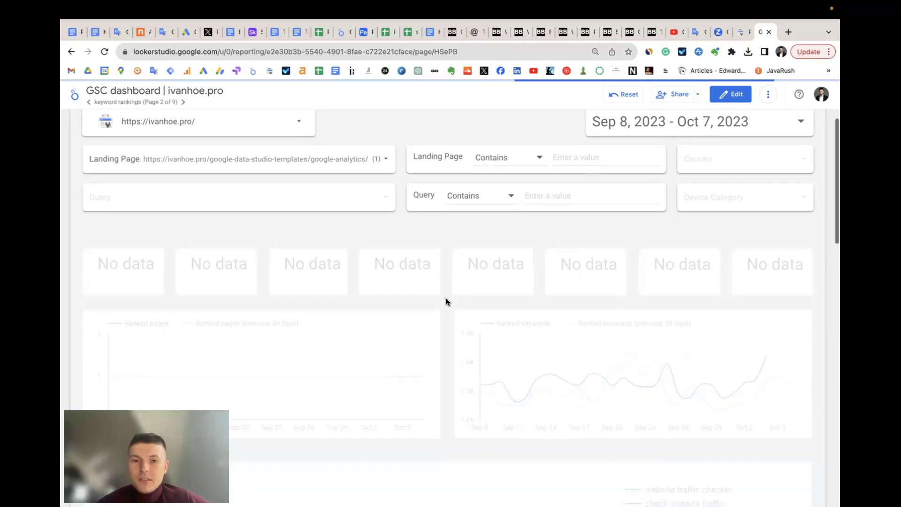
scroll(447, 302, down, 10)
scroll(446, 207, up, 3)
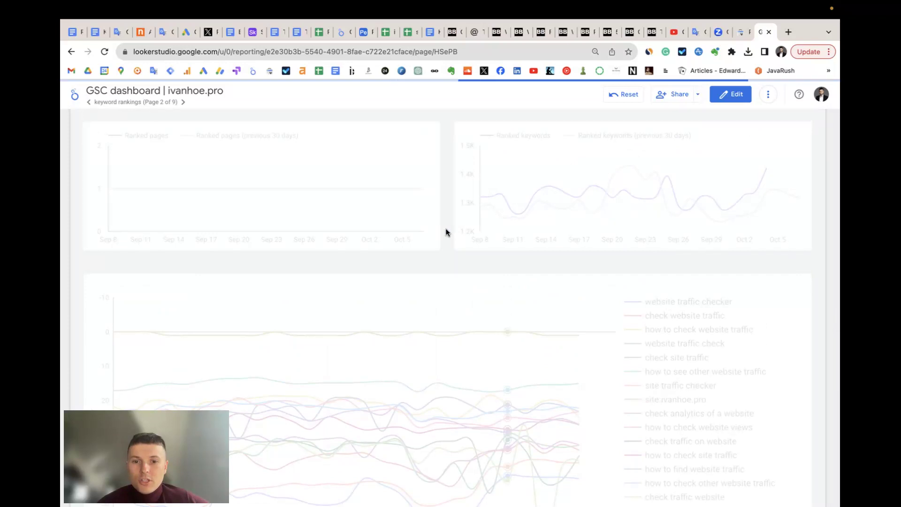
scroll(446, 232, down, 5)
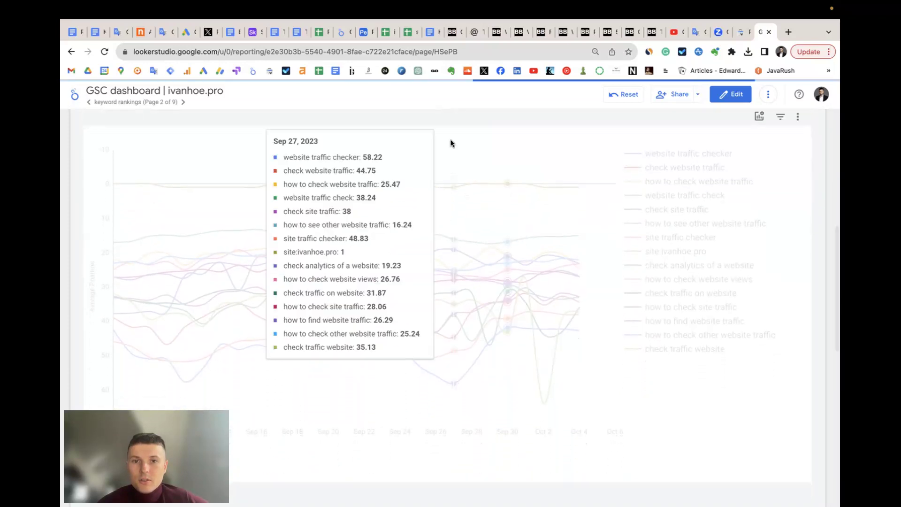
scroll(447, 165, up, 2)
scroll(448, 158, down, 3)
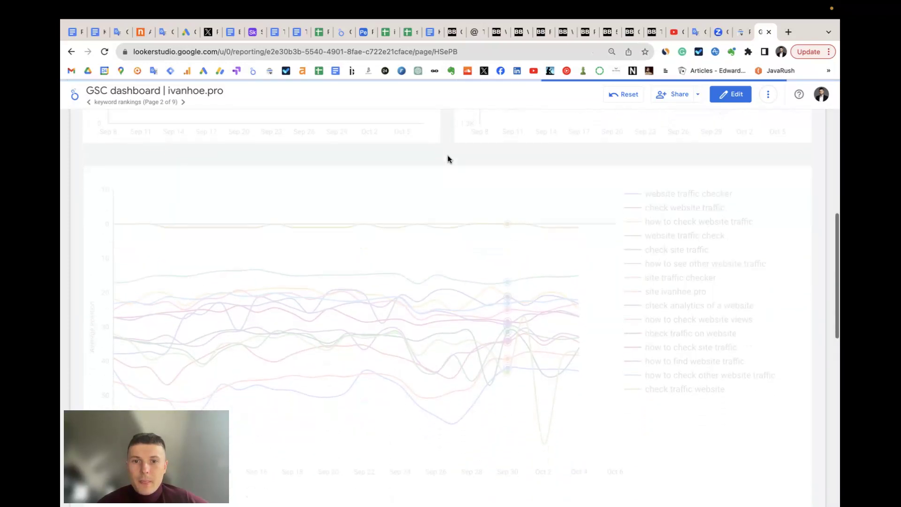
scroll(447, 122, up, 1)
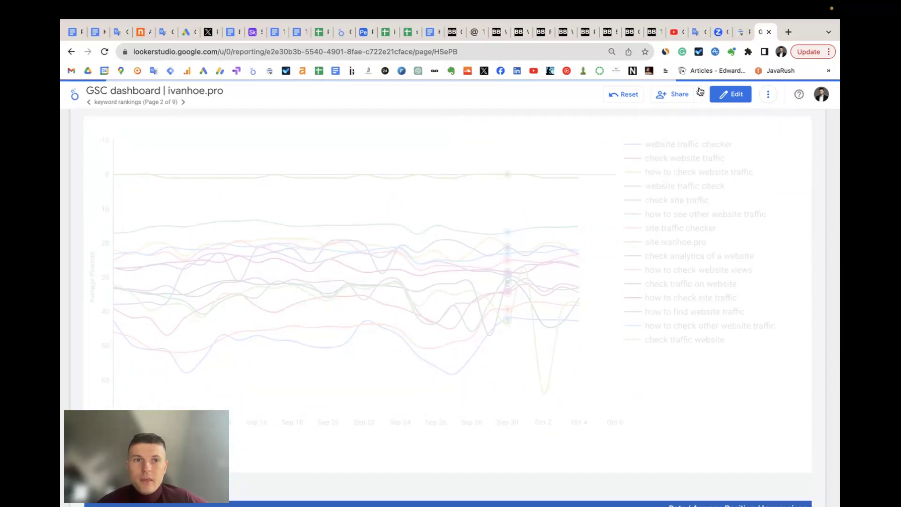
click(740, 32)
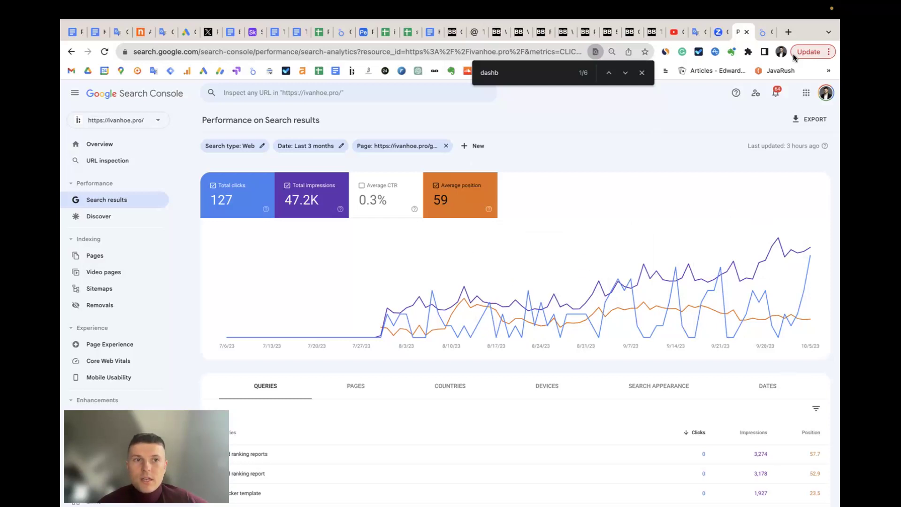
click(762, 33)
- Set the date range to Jul 1 – Oct 7, 2023 and review the updated scorecards
mouse_move(385, 216)
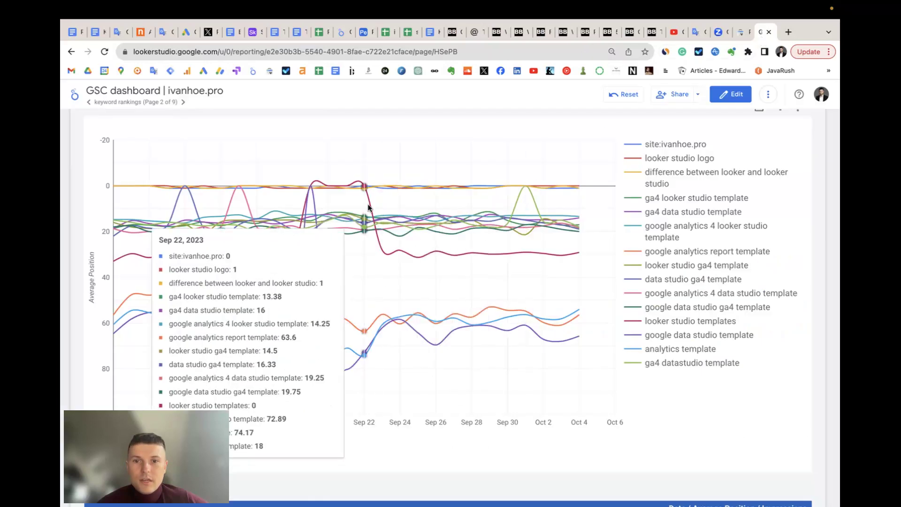
mouse_move(482, 217)
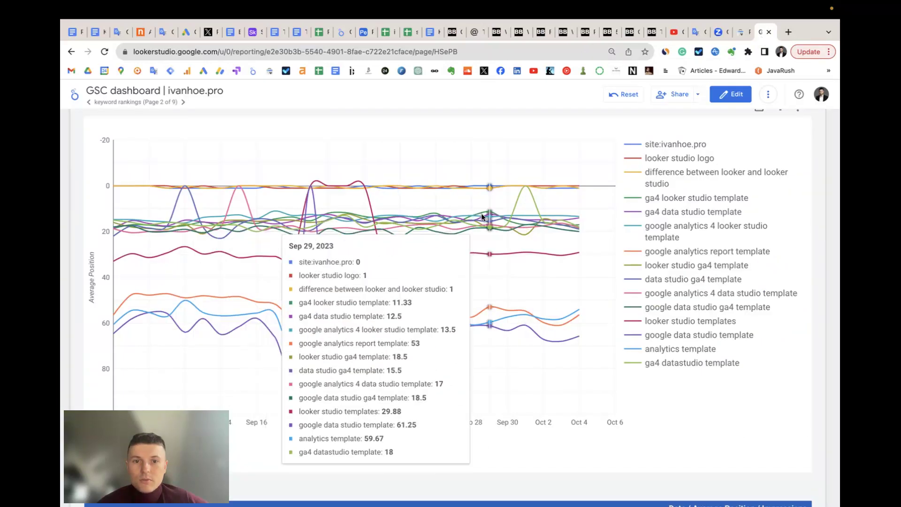
mouse_move(564, 197)
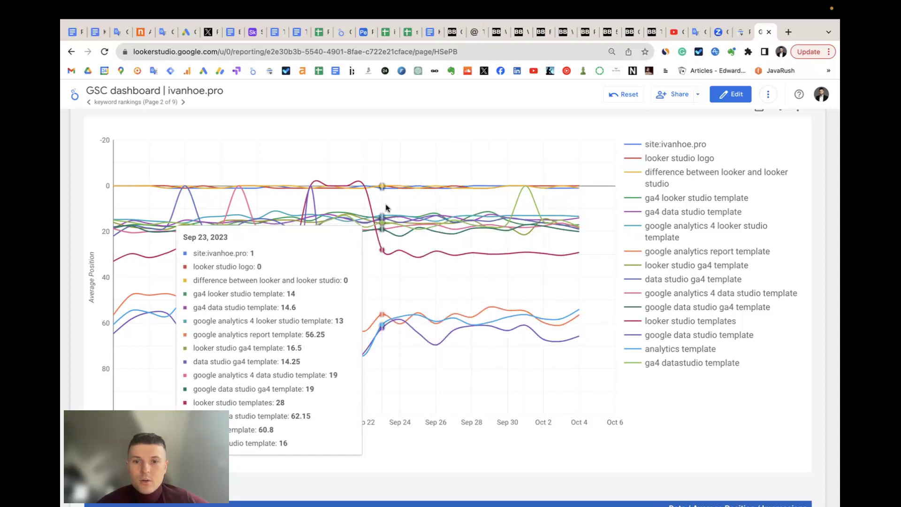
scroll(610, 202, up, 10)
click(704, 148)
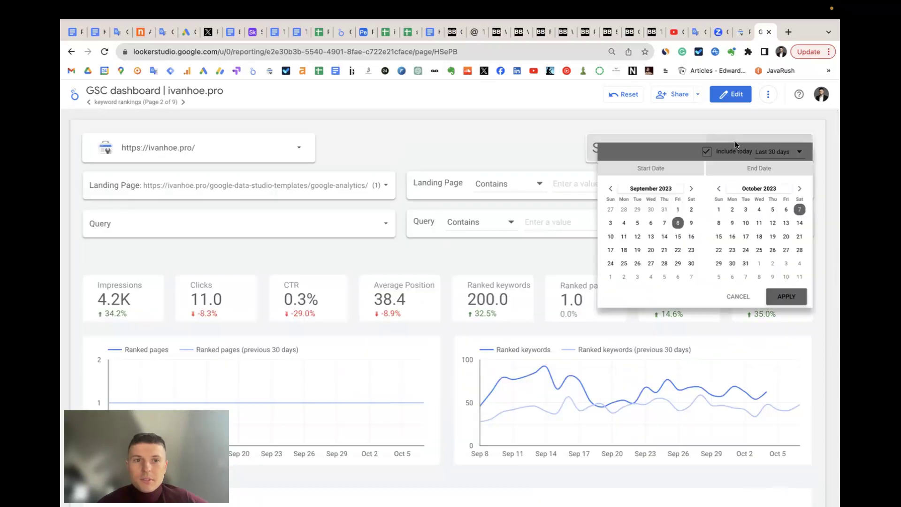
click(613, 188)
click(611, 188)
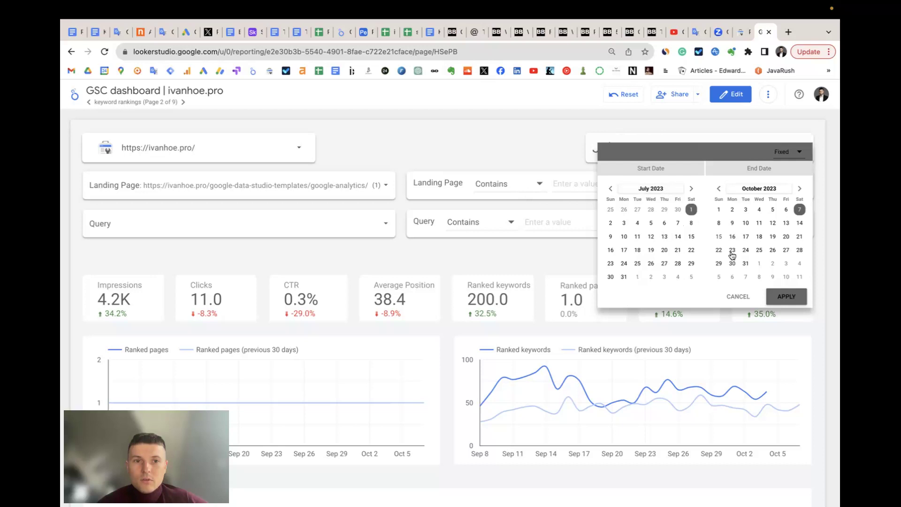
click(773, 297)
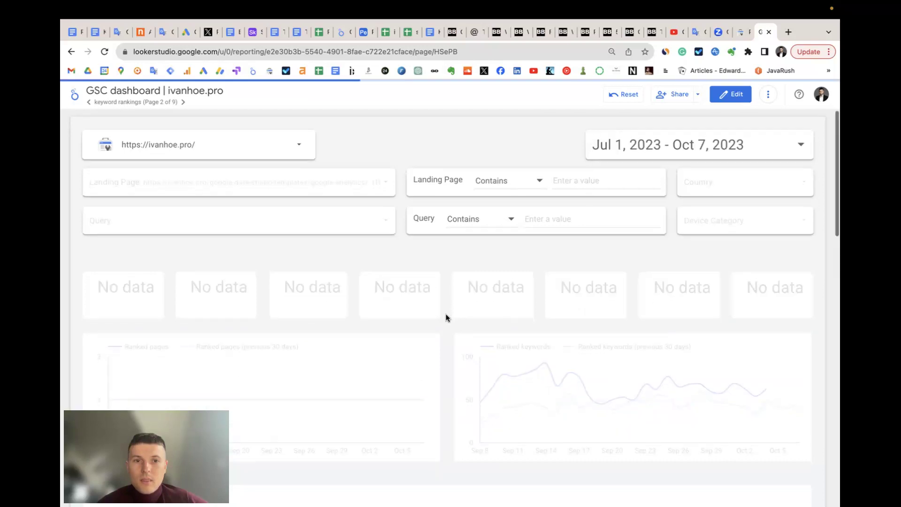
scroll(446, 318, down, 10)
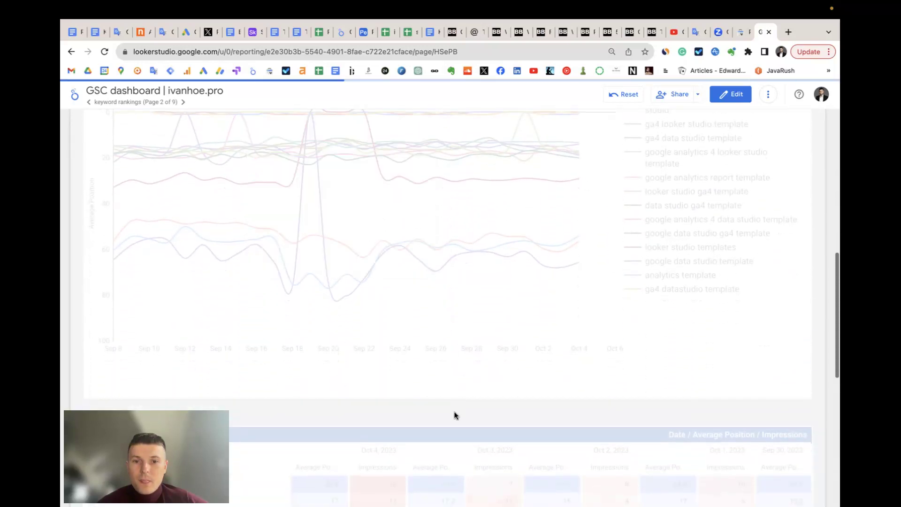
scroll(455, 402, down, 2)
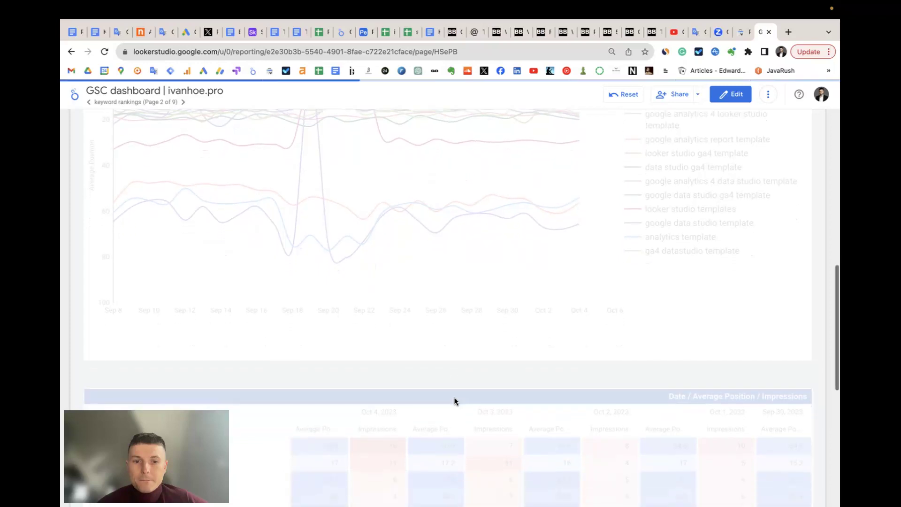
scroll(455, 379, up, 3)
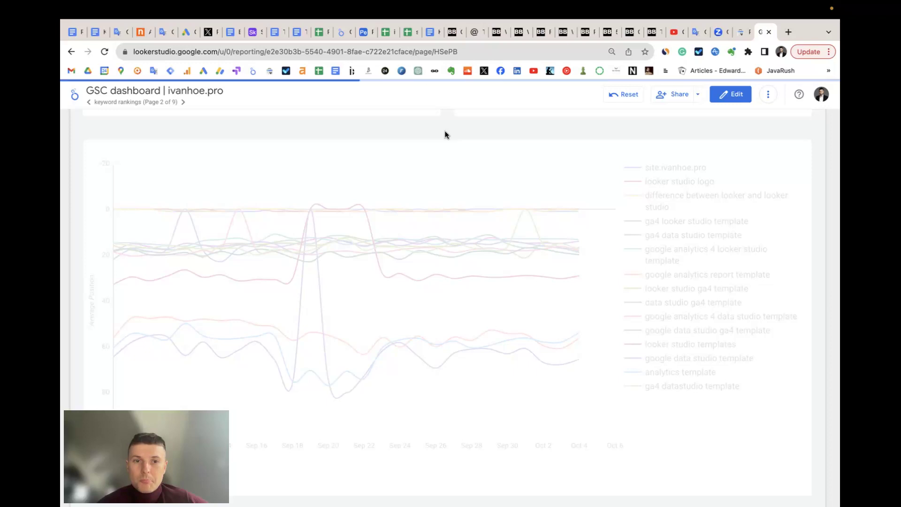
scroll(446, 135, down, 1)
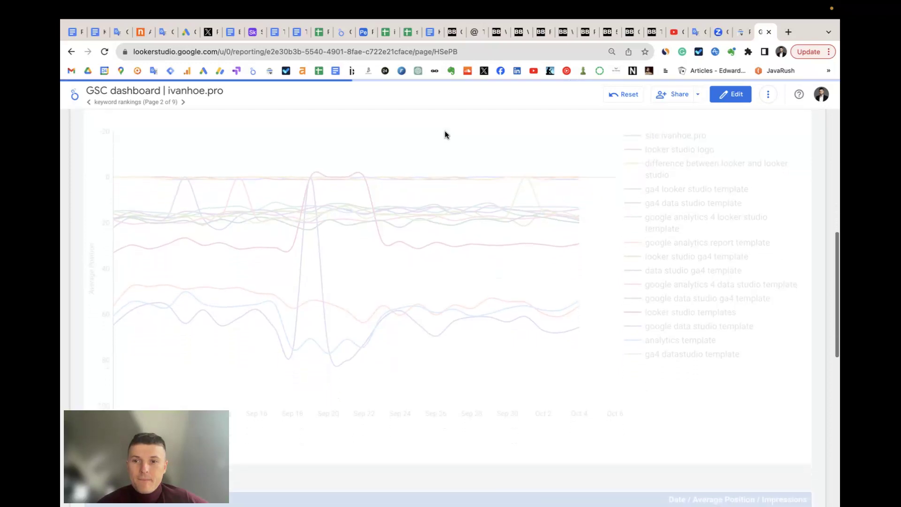
scroll(446, 135, up, 2)
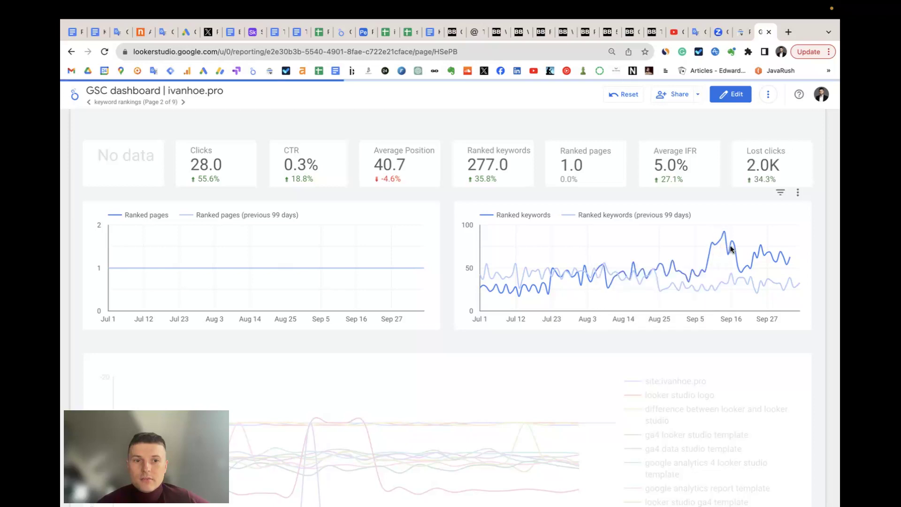
- Scroll through the July–October Average Position chart and the daily Date / Average Position / Impressions table
scroll(454, 264, down, 7)
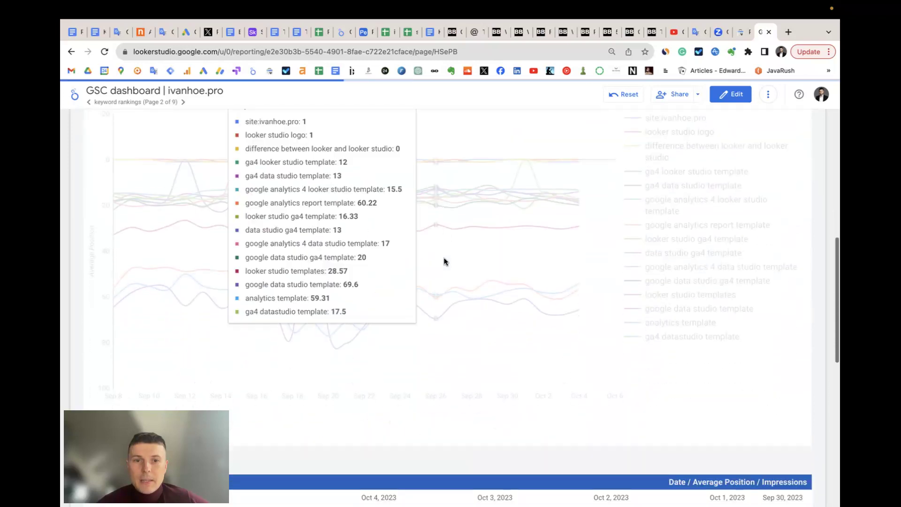
scroll(445, 262, up, 4)
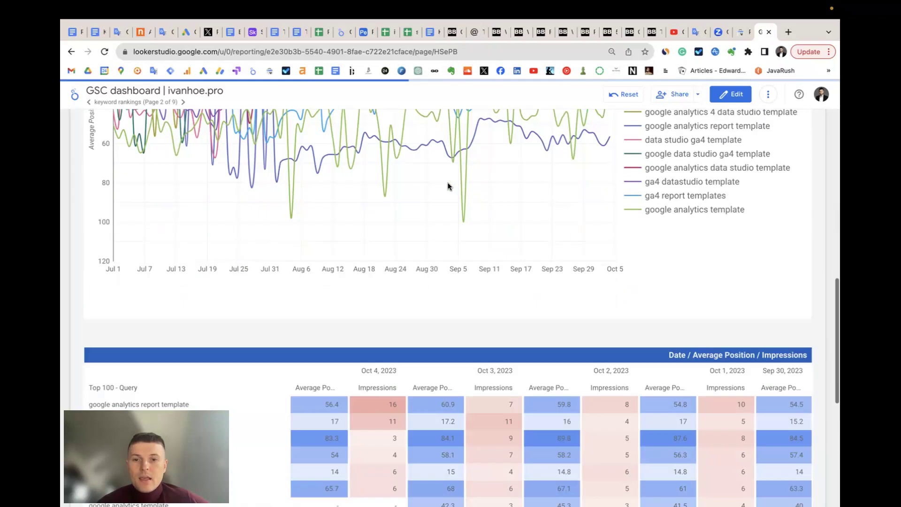
scroll(446, 178, down, 8)
scroll(448, 186, up, 6)
scroll(448, 186, up, 1)
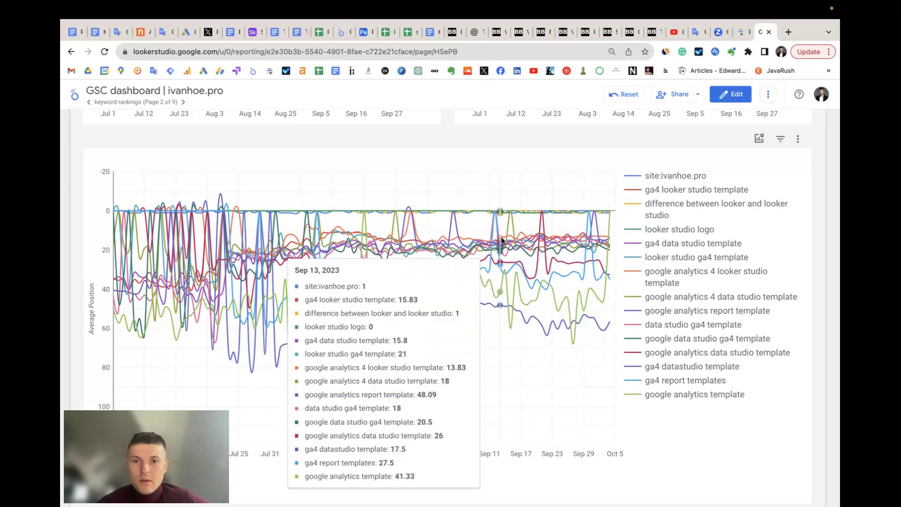
scroll(454, 178, down, 6)
scroll(454, 179, down, 4)
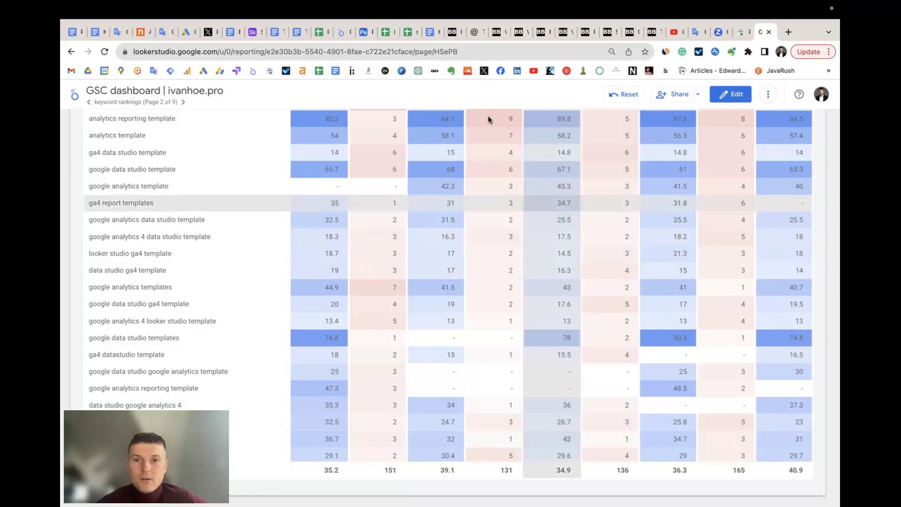
- Switch to the 'keywords grouped by pages' page and scroll through each landing page's top 10 queries
click(154, 104)
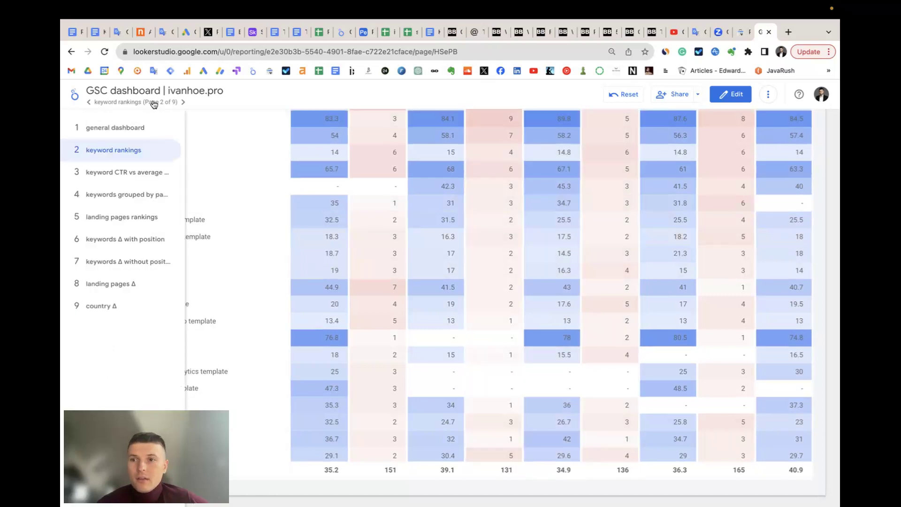
click(147, 197)
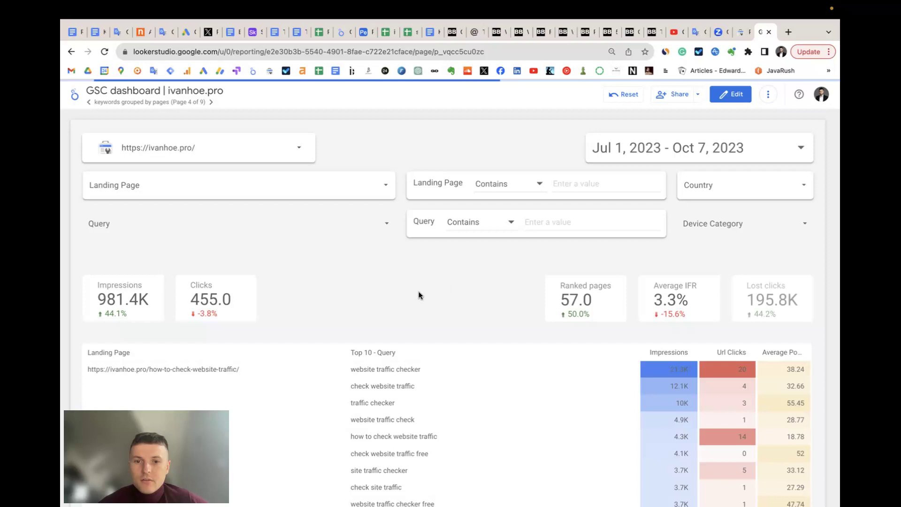
scroll(416, 294, down, 3)
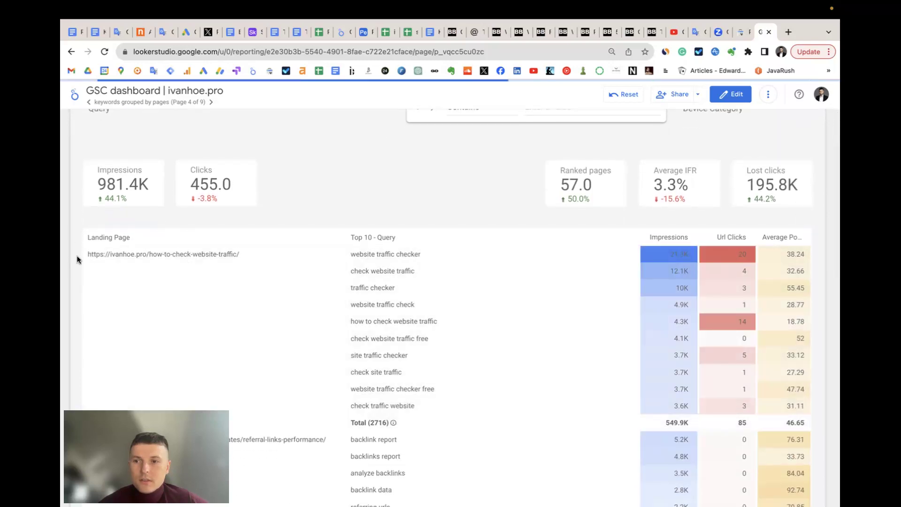
scroll(75, 259, down, 2)
scroll(336, 230, down, 5)
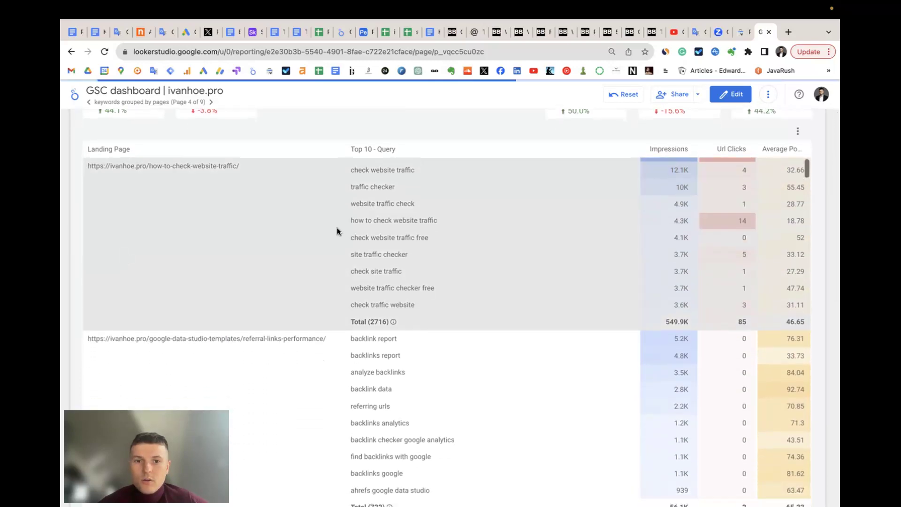
scroll(327, 224, up, 3)
scroll(327, 224, down, 5)
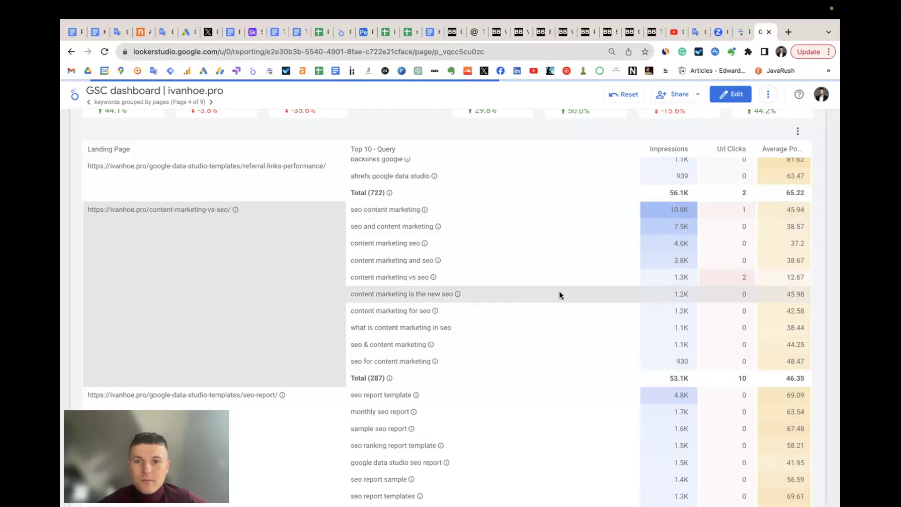
scroll(559, 294, up, 2)
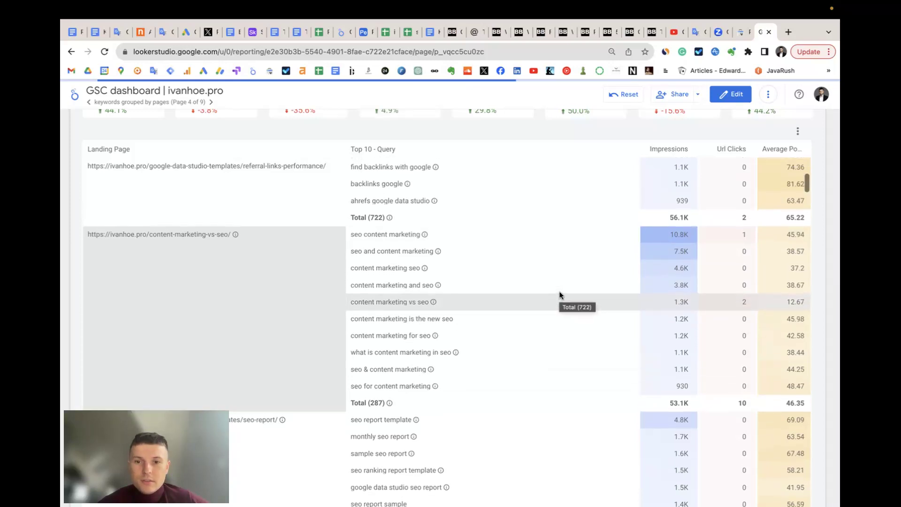
scroll(560, 294, down, 1)
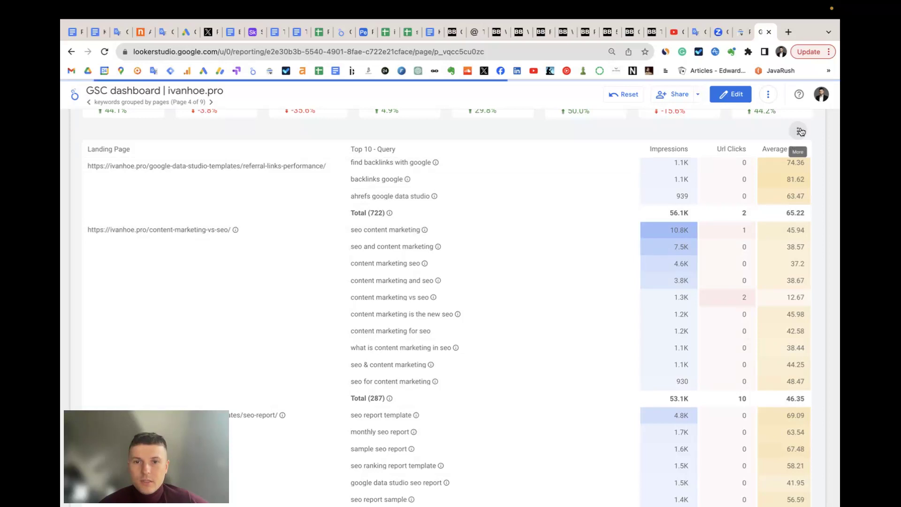
- Preview the grouped keywords table's export options without exporting, then return to the general dashboard page
click(800, 131)
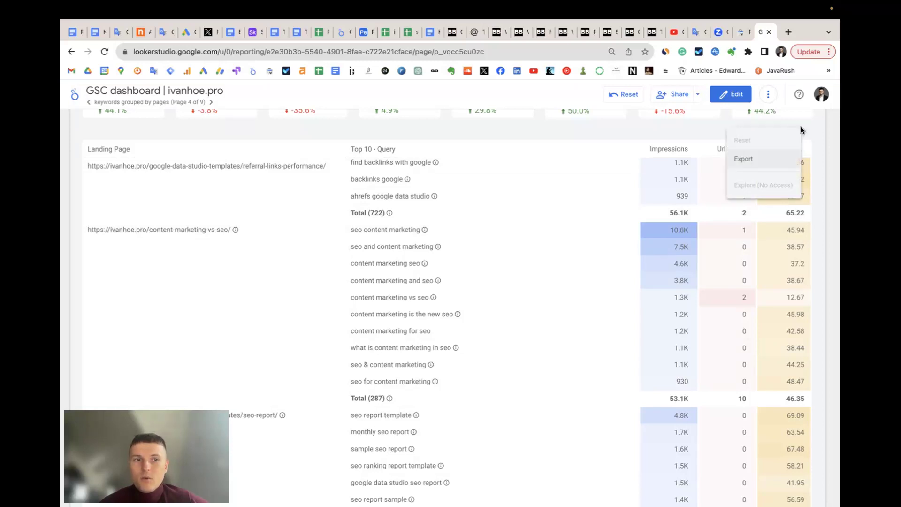
click(771, 160)
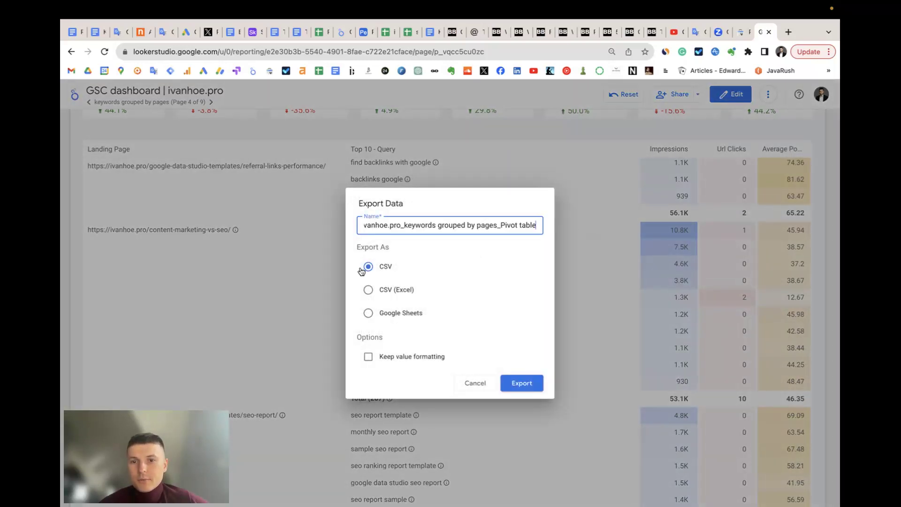
click(475, 383)
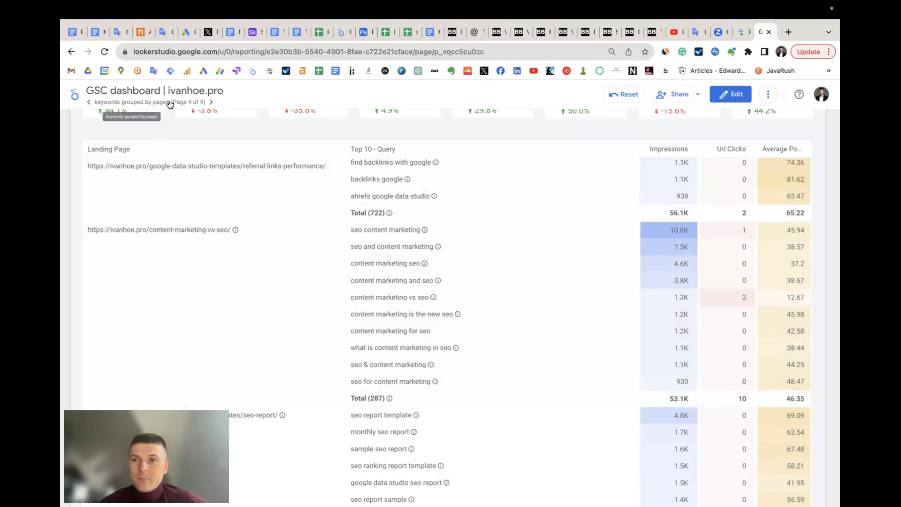
click(168, 102)
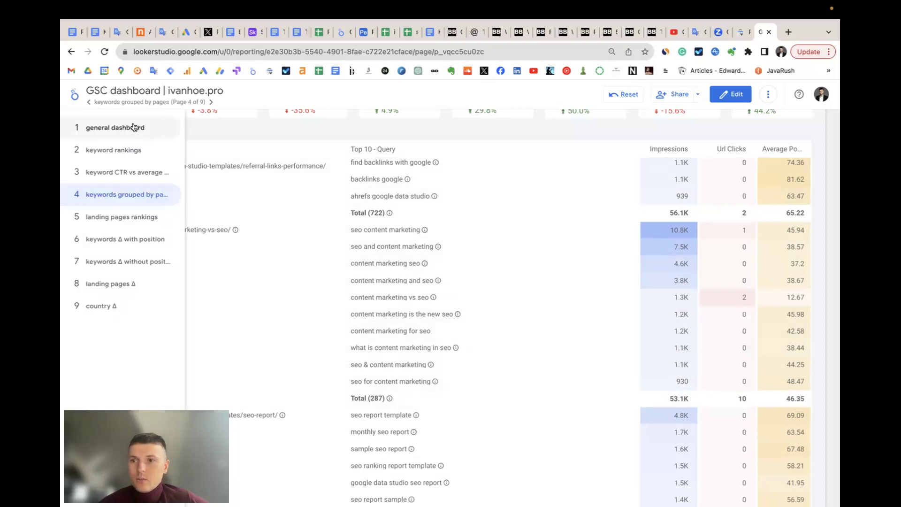
click(134, 128)
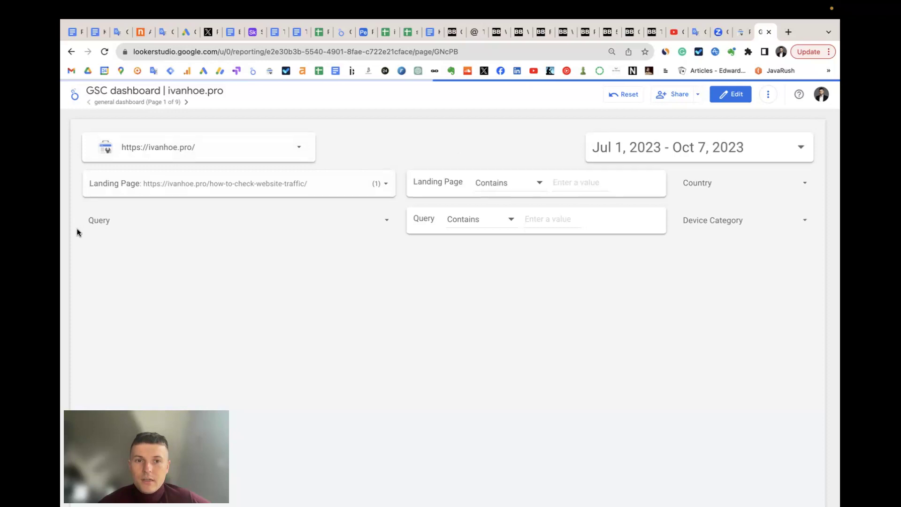
- Scroll down the dashboard charts to the Query table and select it to see its setup
scroll(77, 232, down, 15)
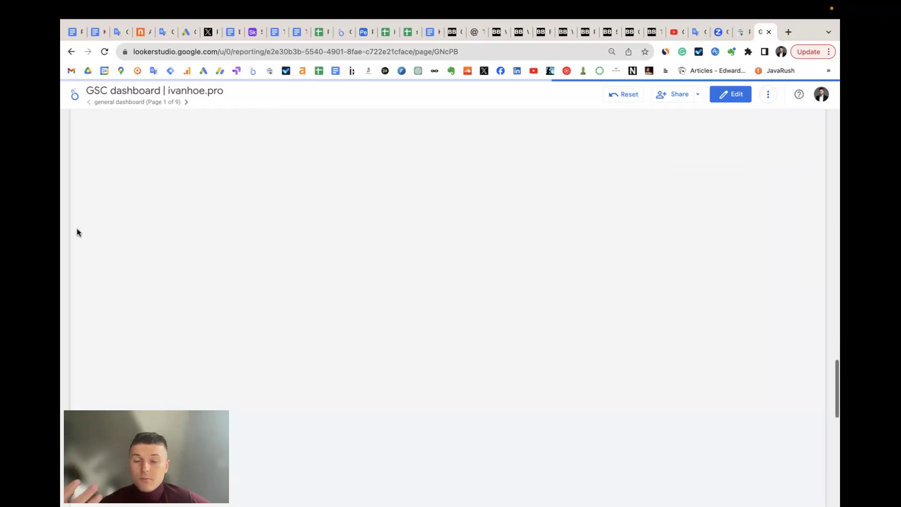
scroll(78, 232, up, 15)
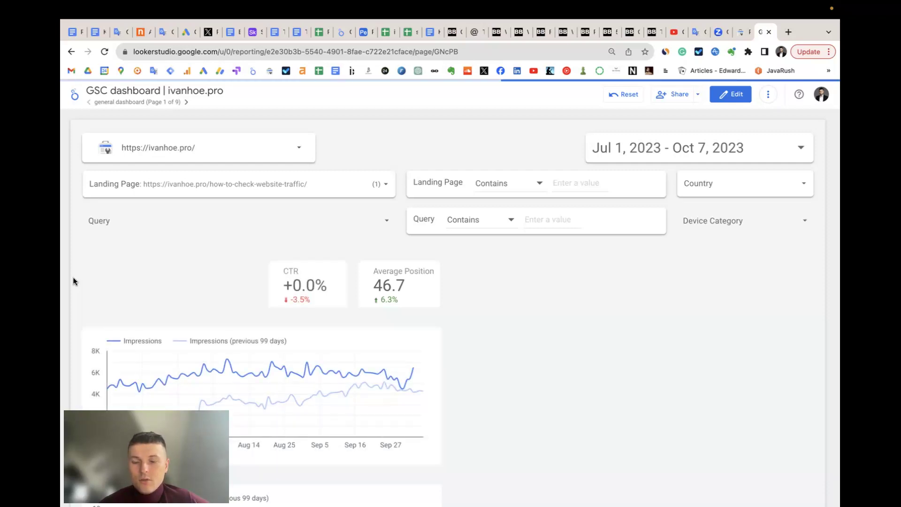
scroll(73, 282, down, 20)
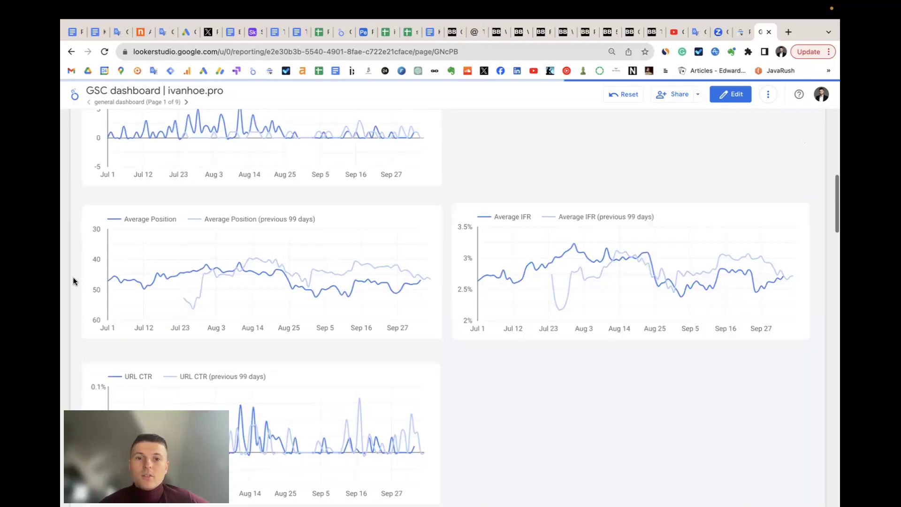
scroll(73, 282, down, 5)
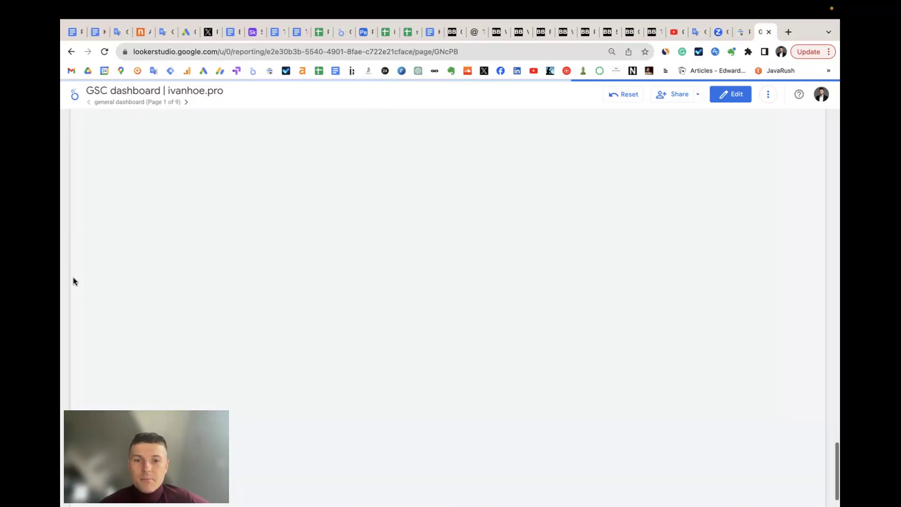
scroll(72, 281, up, 20)
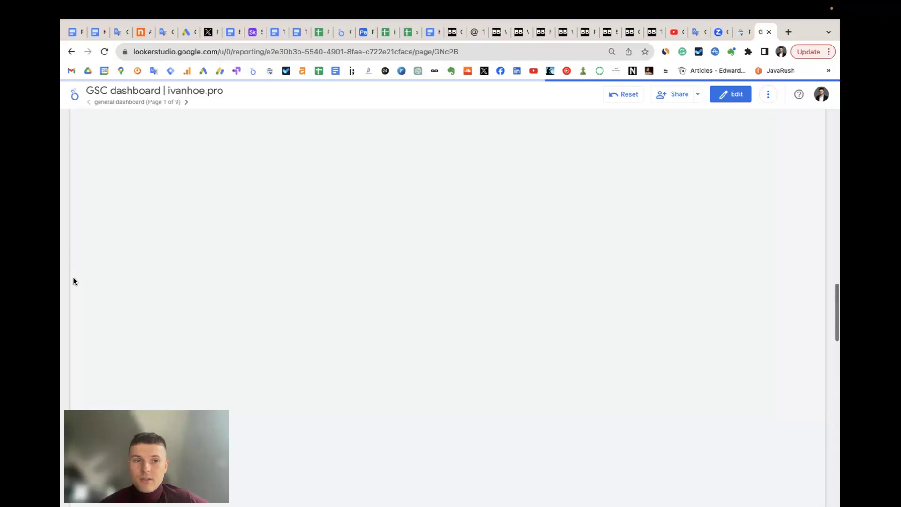
scroll(73, 282, down, 8)
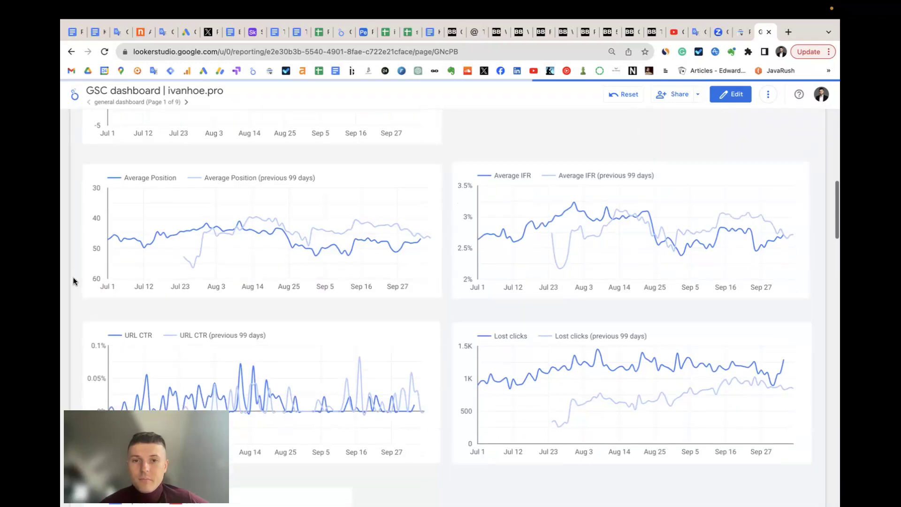
scroll(73, 282, down, 15)
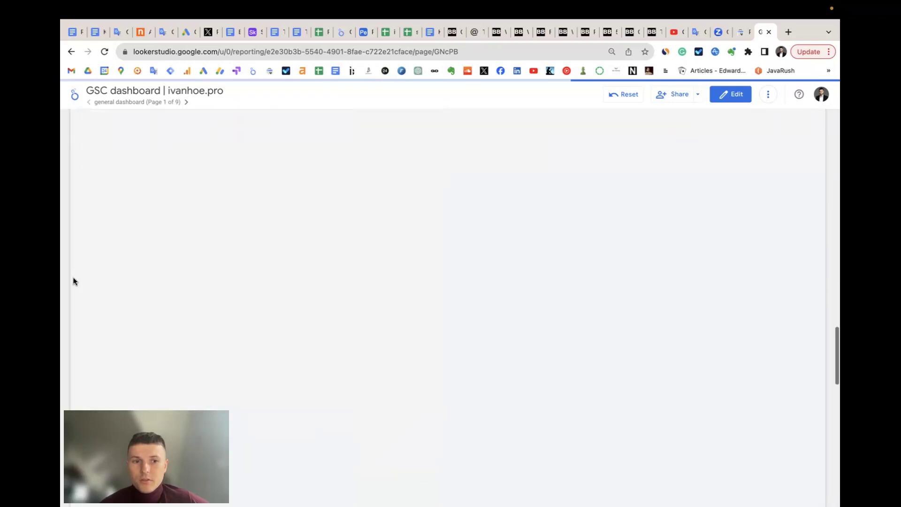
scroll(73, 282, down, 2)
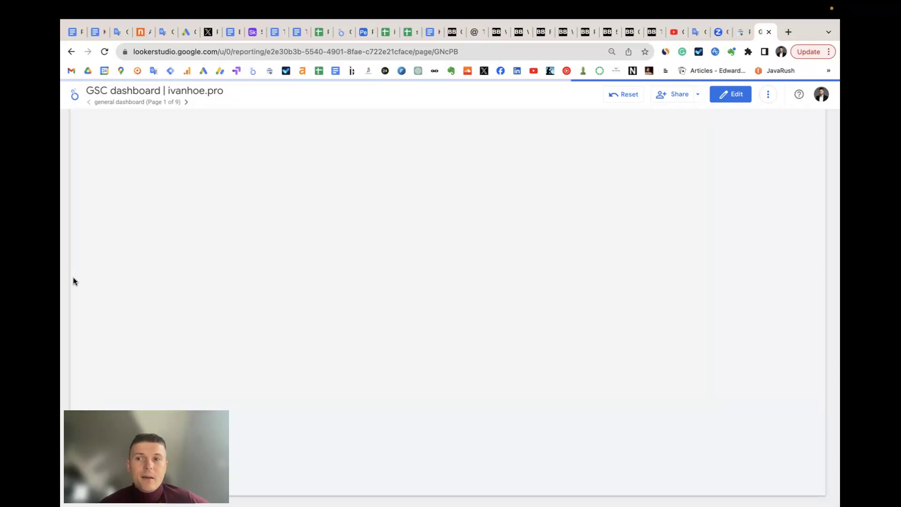
scroll(73, 282, up, 5)
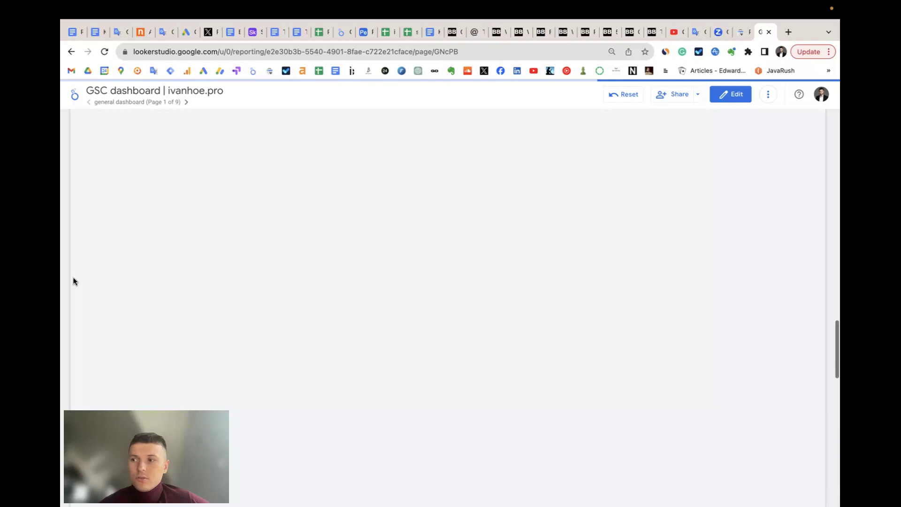
scroll(73, 281, up, 10)
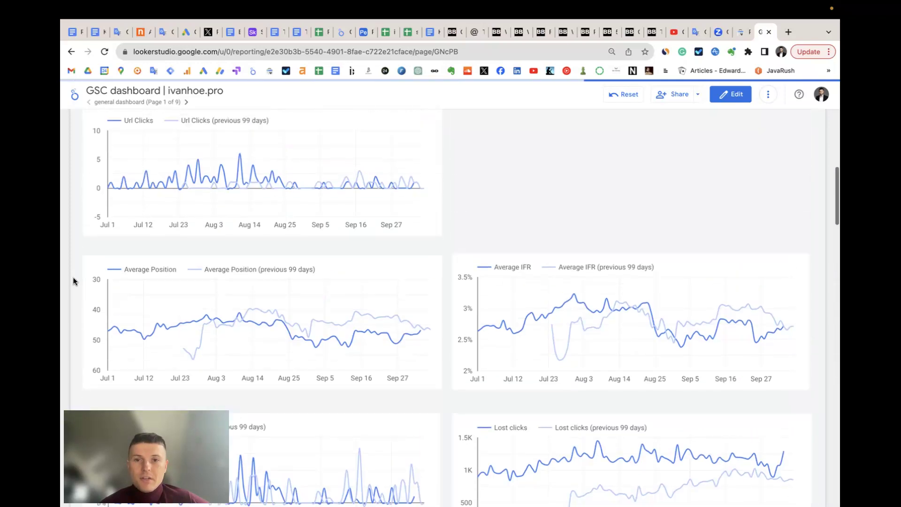
scroll(73, 282, down, 10)
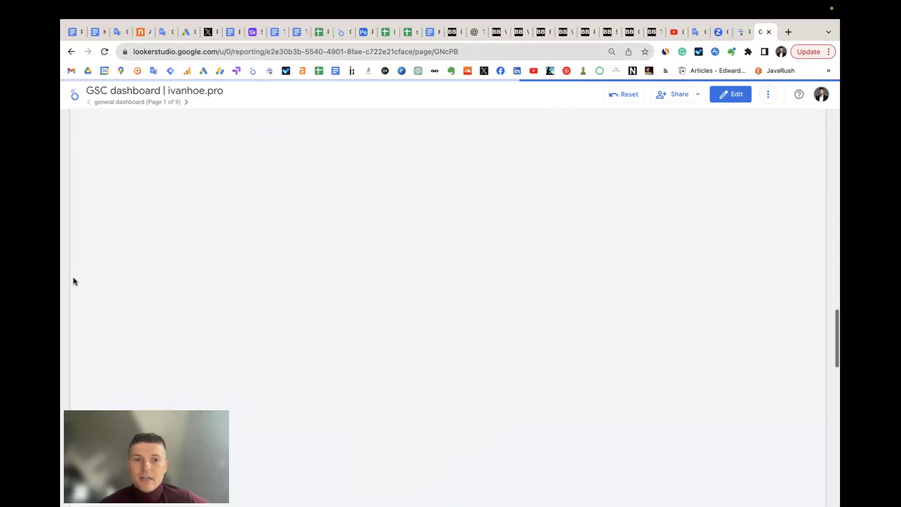
scroll(73, 281, down, 3)
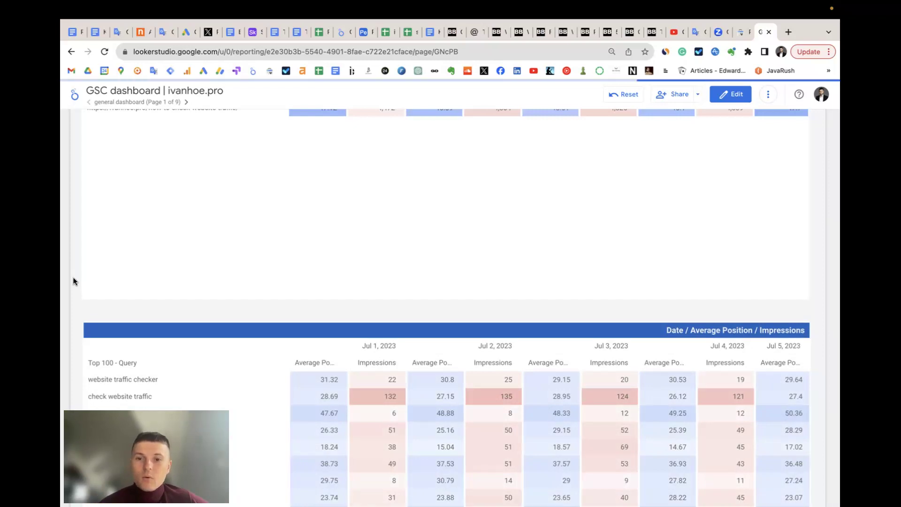
scroll(72, 281, down, 10)
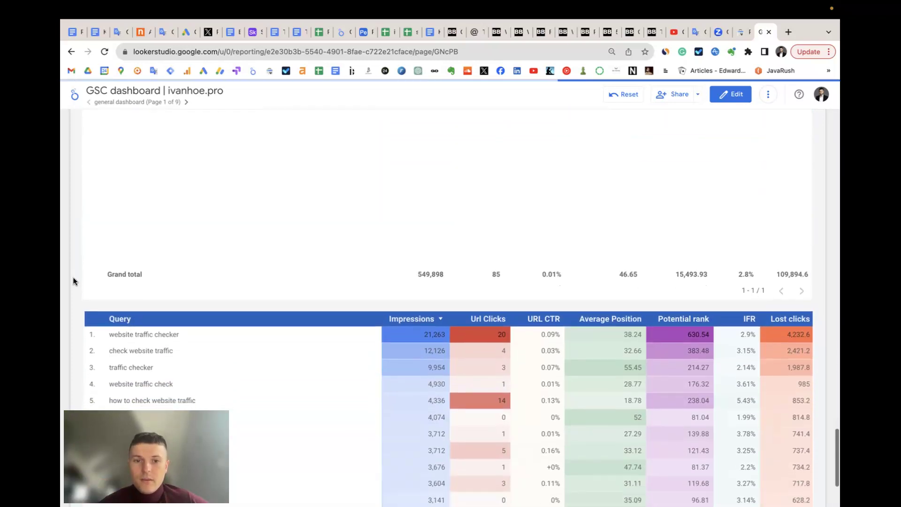
scroll(72, 281, down, 3)
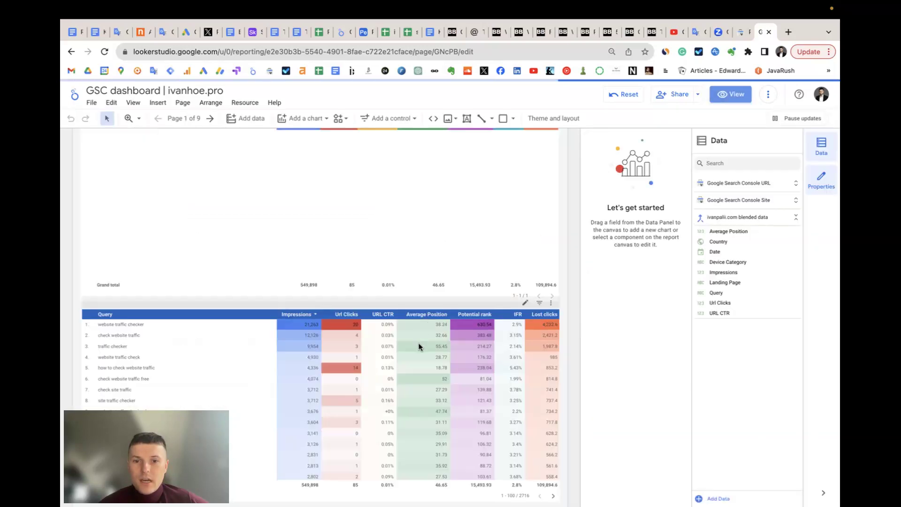
click(418, 346)
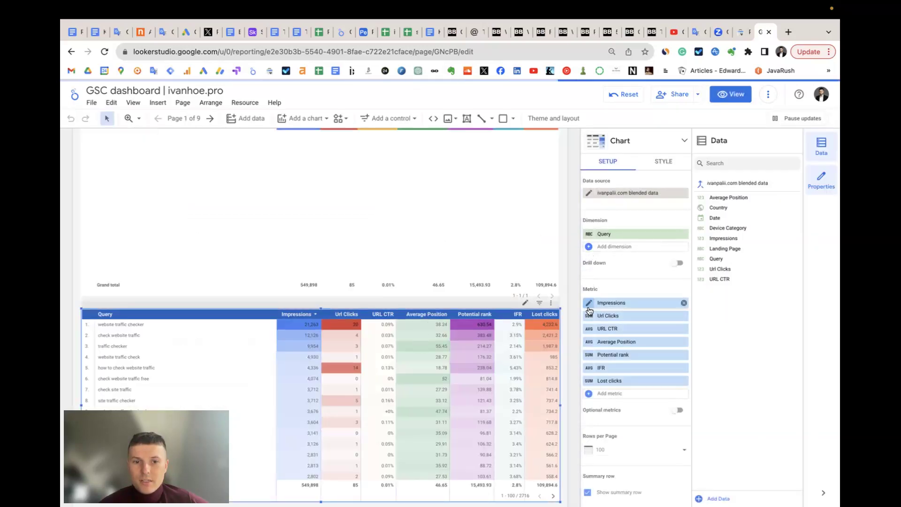
- Confirm the Potential rank formula is Impressions / Average Position, then return to view mode
click(589, 355)
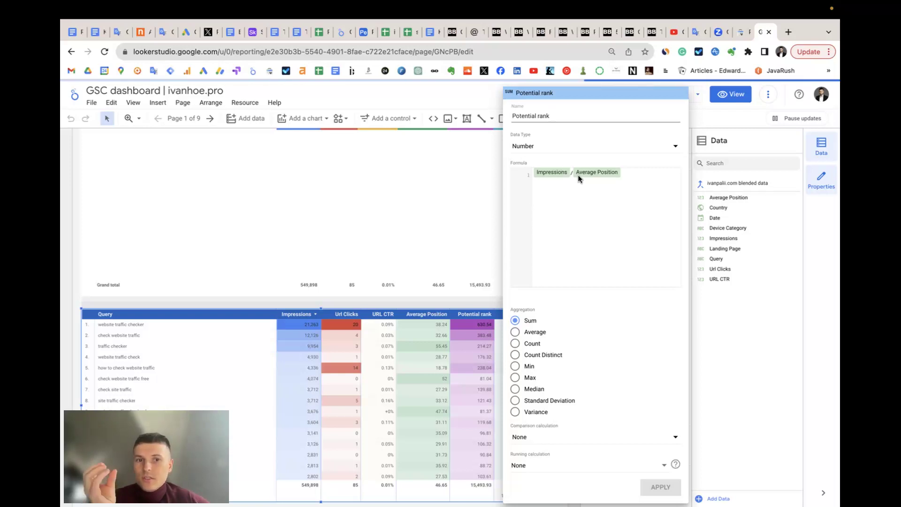
click(432, 243)
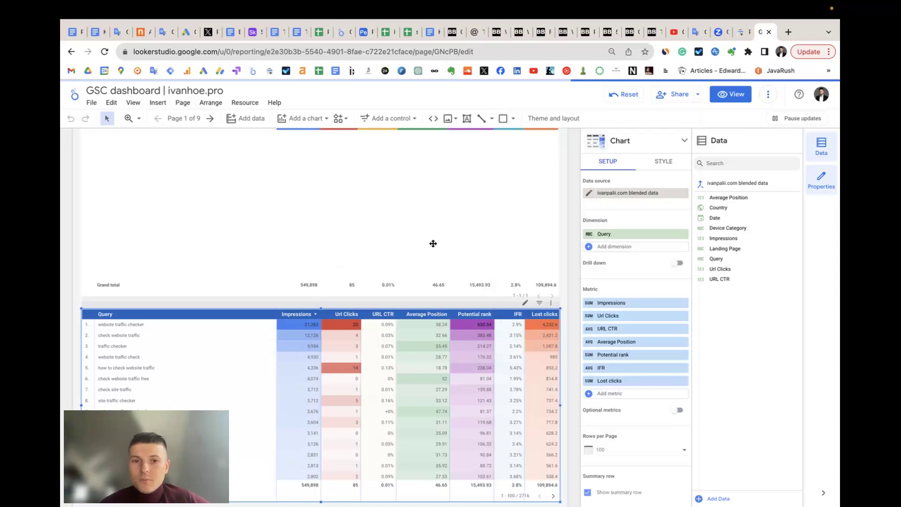
click(714, 99)
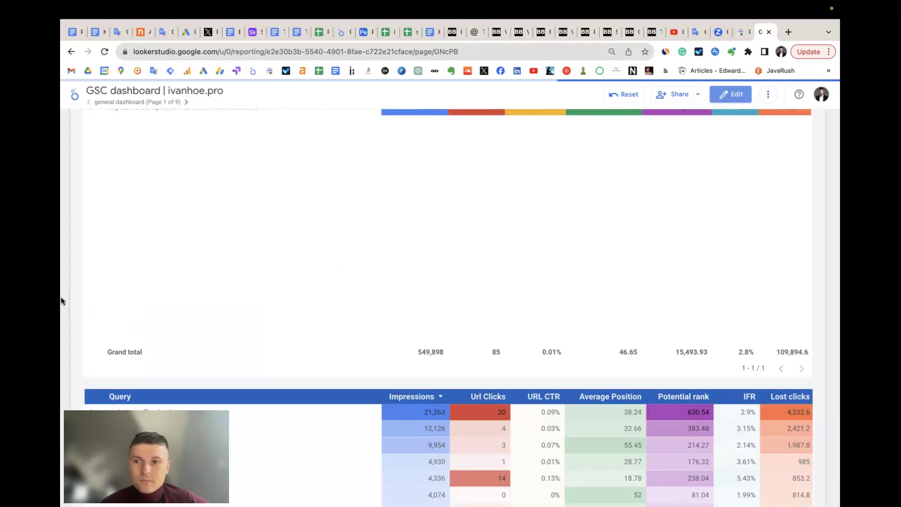
- Sort the Query table by Potential rank descending, putting 'website traffic checker' (630.54) first
scroll(75, 273, down, 4)
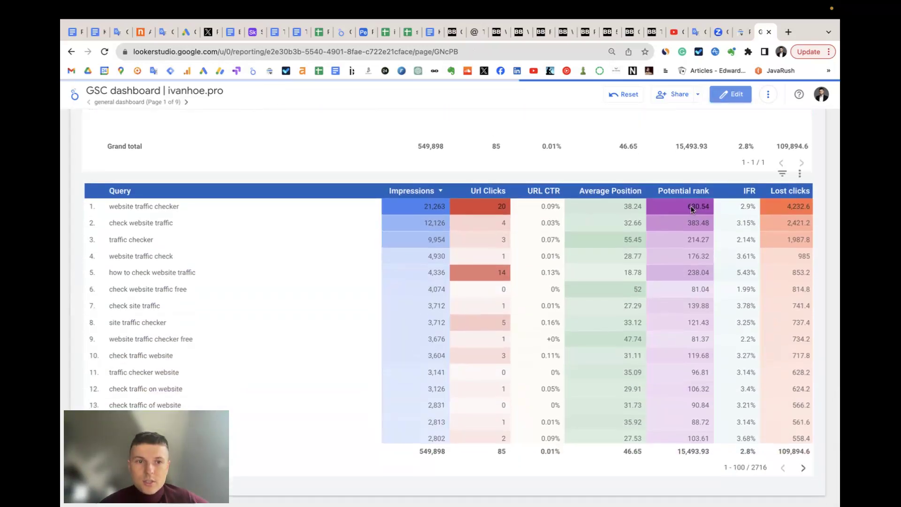
click(684, 192)
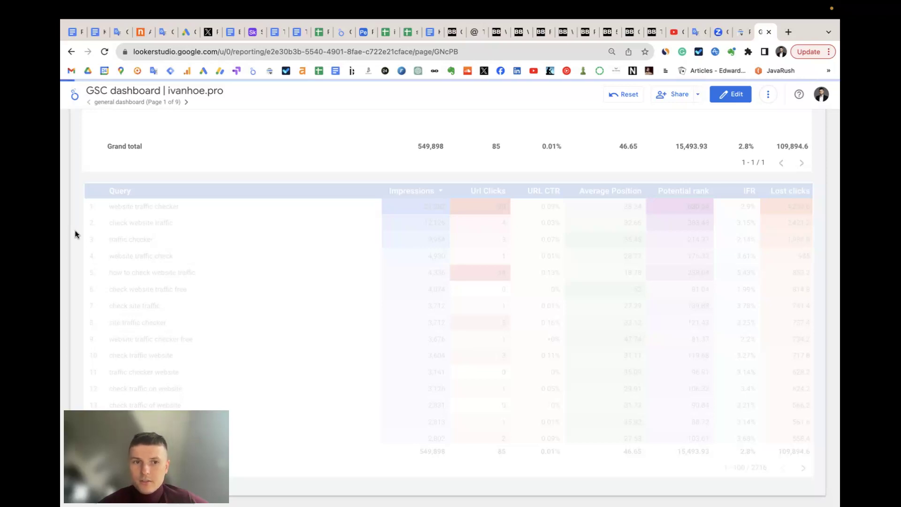
scroll(75, 234, up, 1)
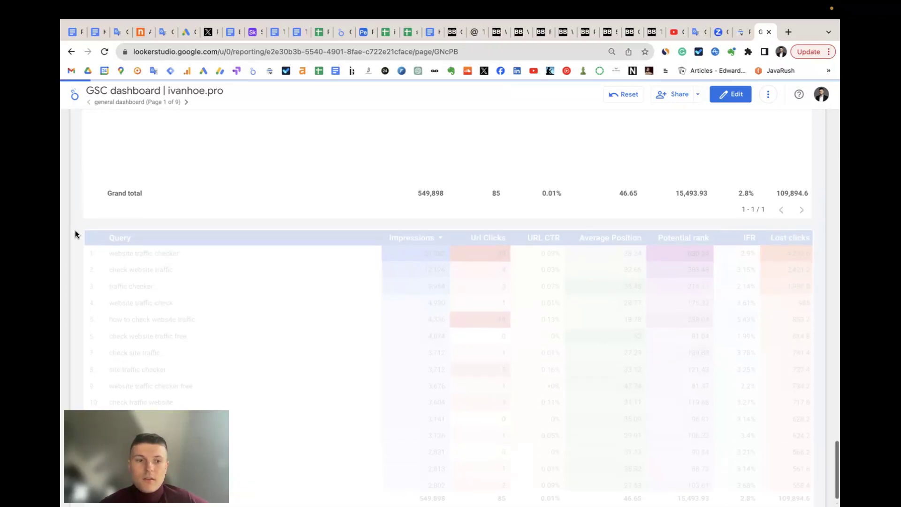
scroll(75, 234, down, 1)
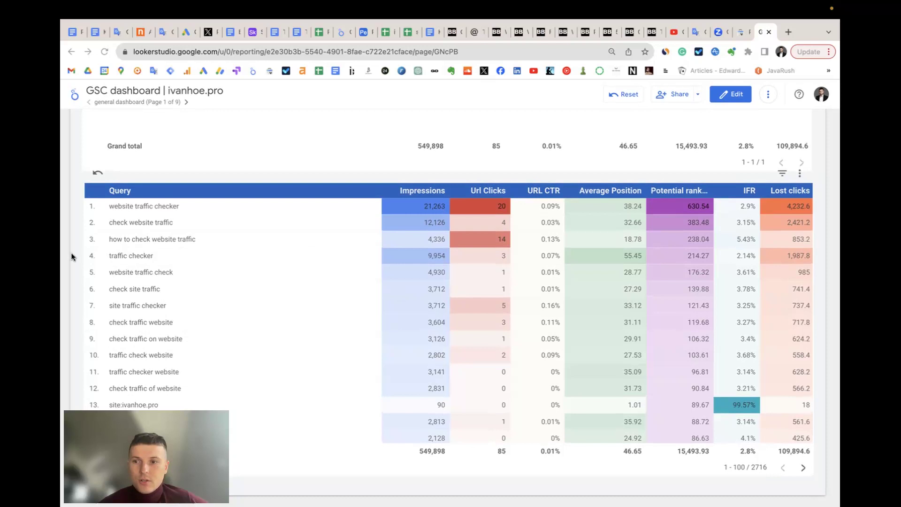
- Scroll through the traffic-checker page's keyword rows, then back up to the top filters and scorecards
scroll(232, 263, up, 1)
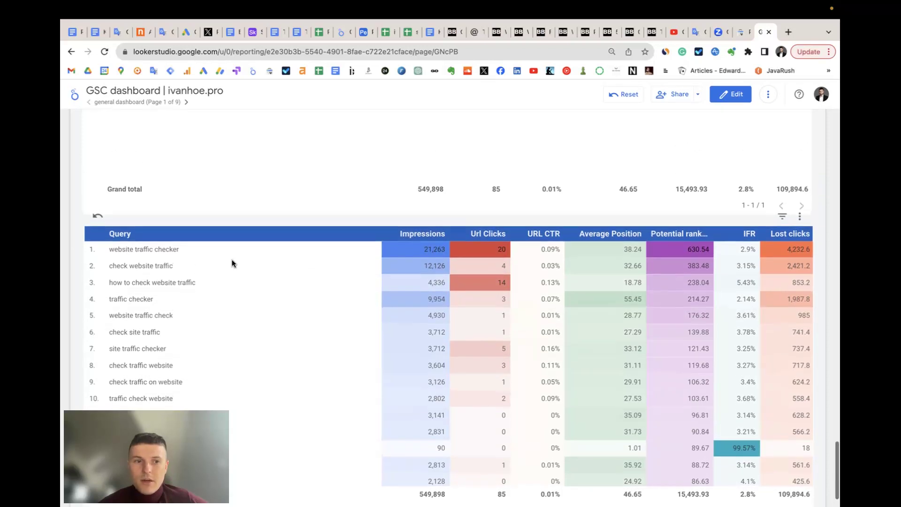
scroll(232, 263, down, 1)
scroll(329, 283, down, 2)
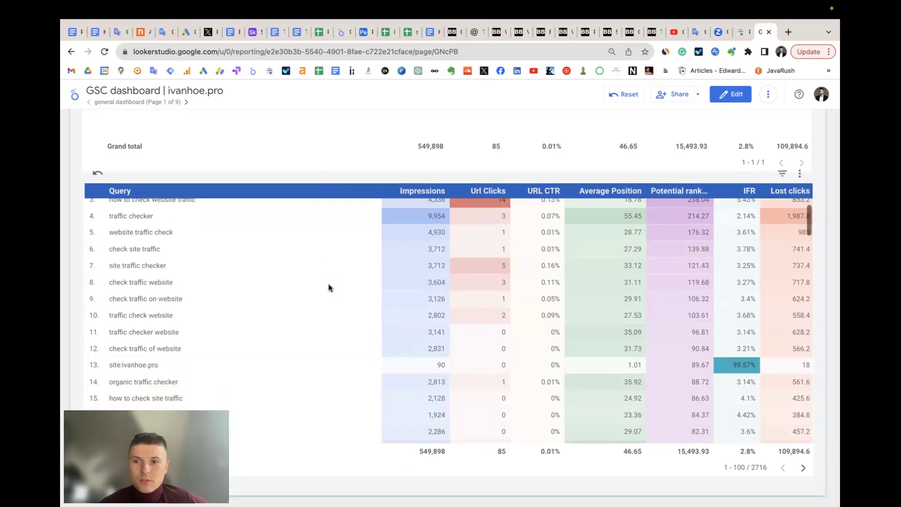
scroll(328, 284, up, 2)
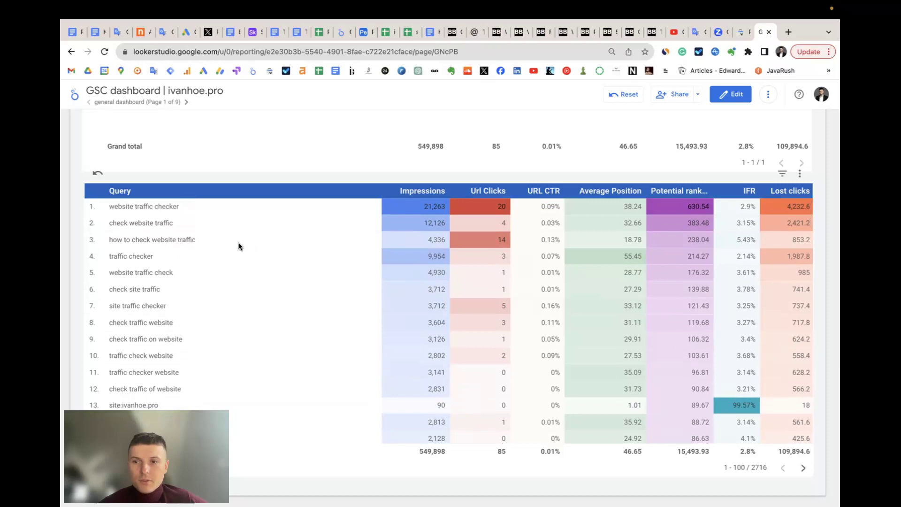
scroll(324, 271, down, 5)
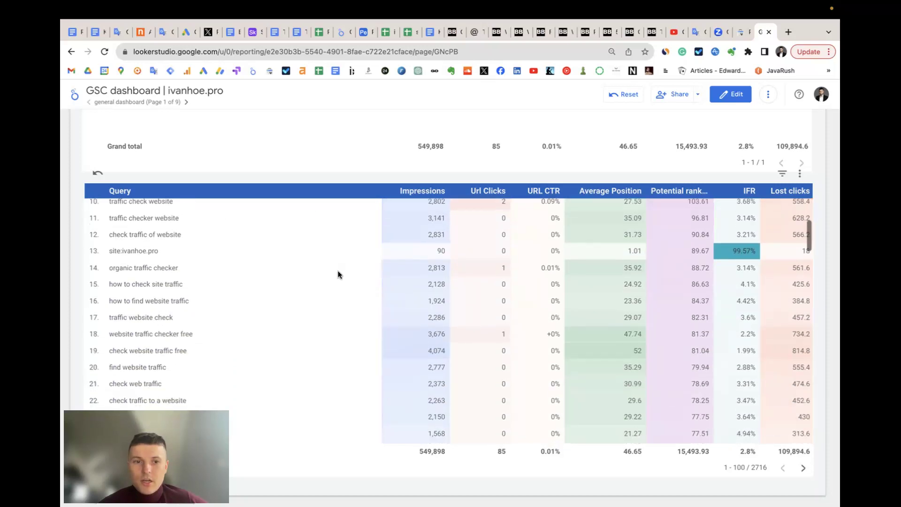
scroll(339, 275, up, 3)
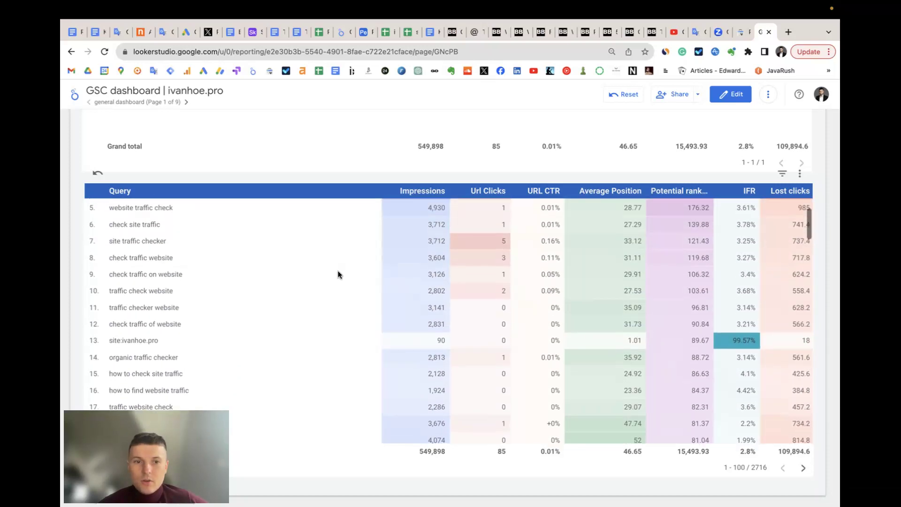
scroll(339, 274, down, 3)
scroll(339, 275, down, 3)
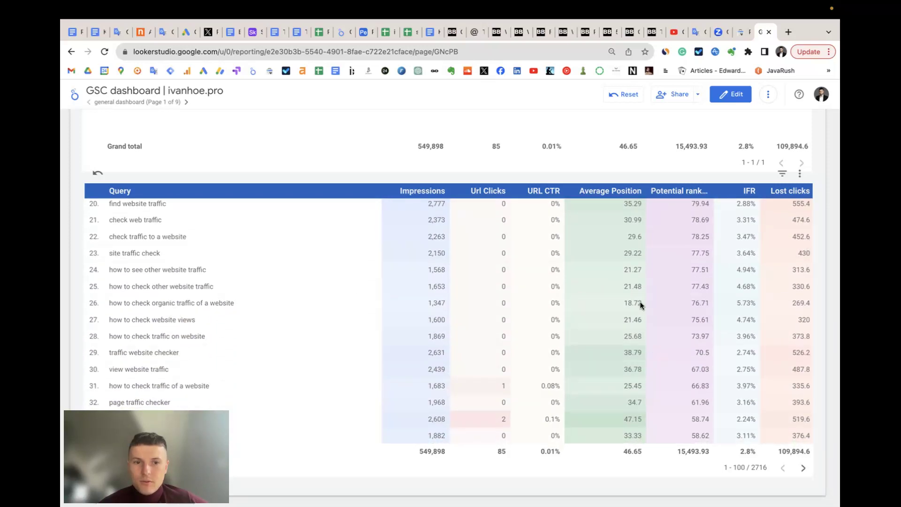
scroll(612, 304, down, 5)
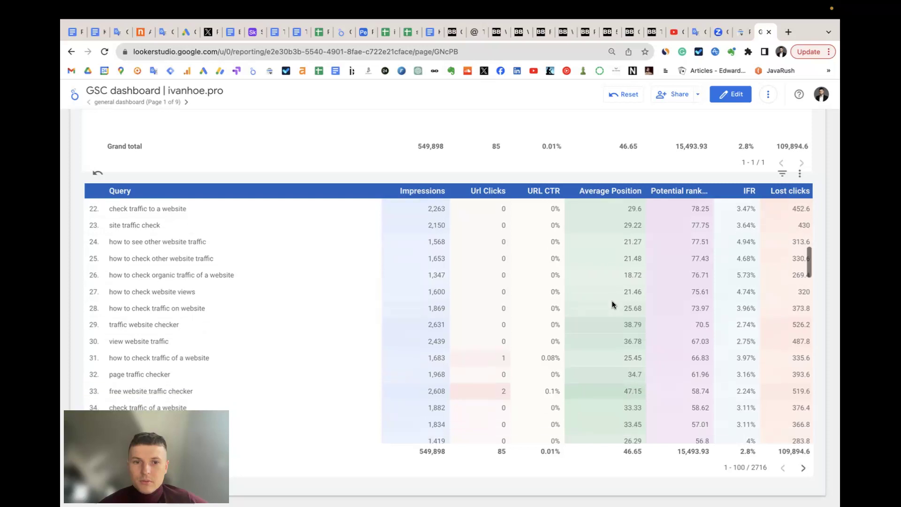
scroll(612, 304, down, 10)
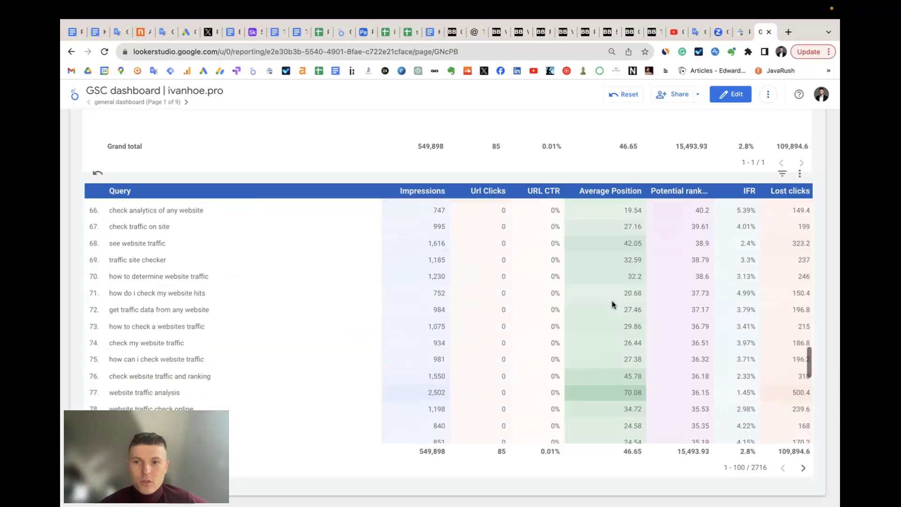
scroll(605, 294, down, 4)
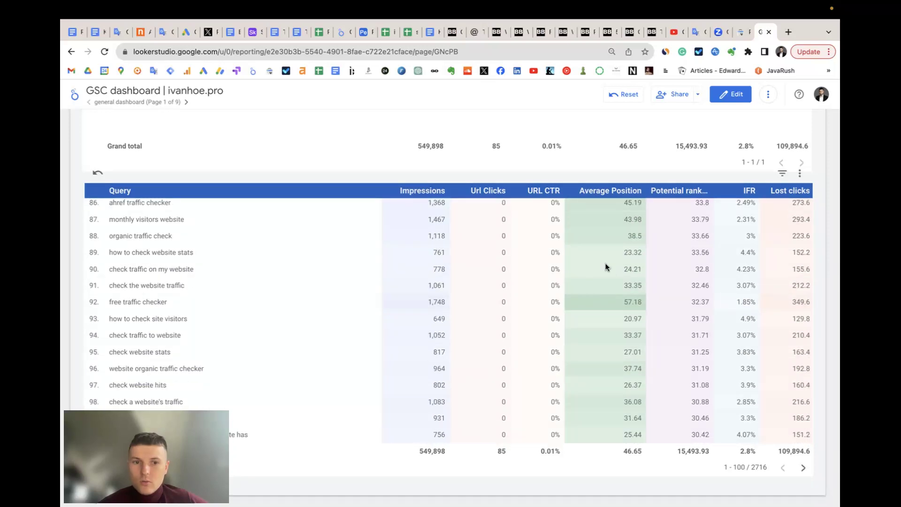
scroll(606, 266, up, 4)
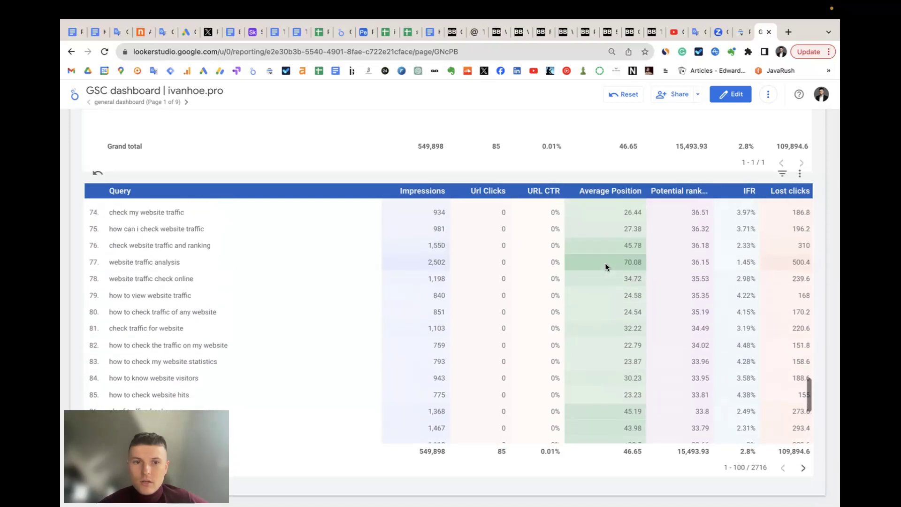
scroll(350, 178, up, 15)
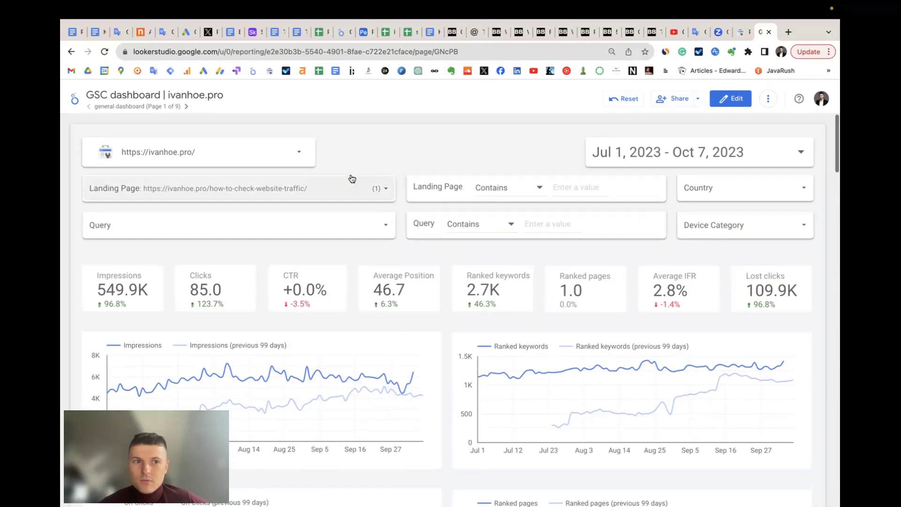
- Select all 57 pages in the Landing Page filter and review the updated landing page table
click(362, 193)
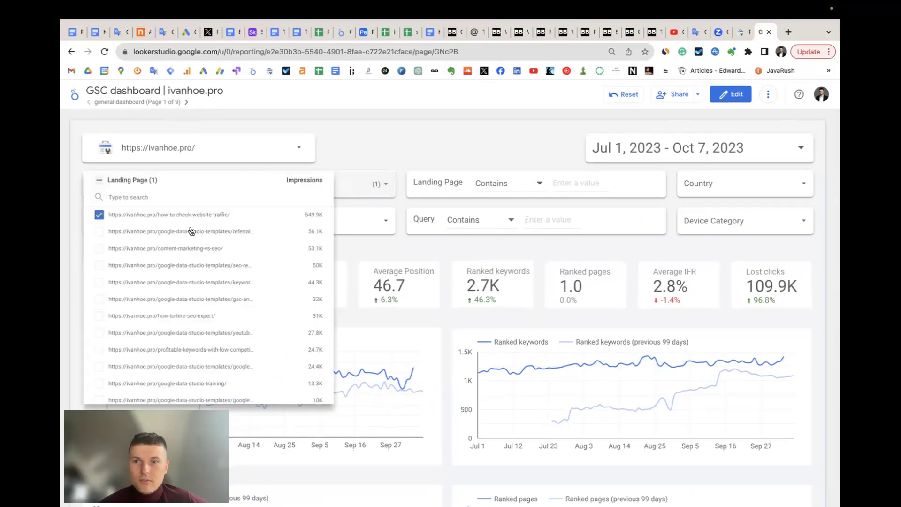
click(99, 180)
click(97, 255)
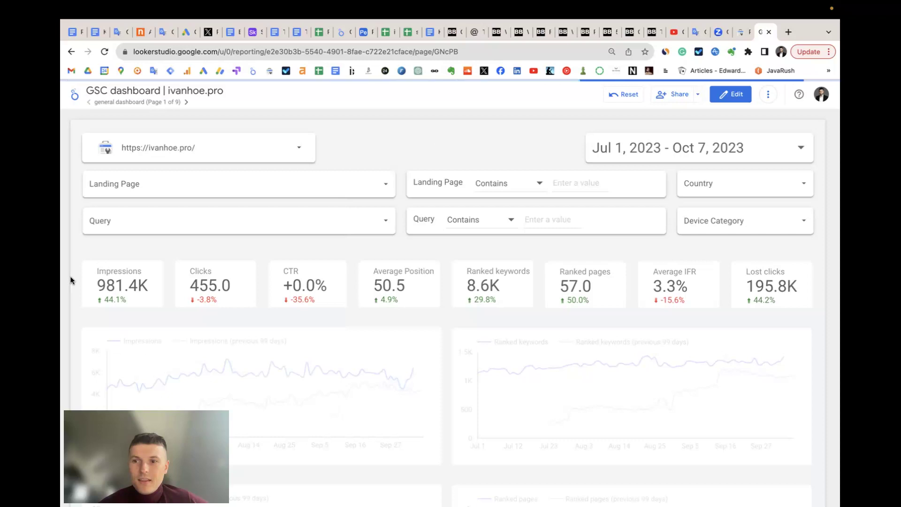
scroll(73, 284, down, 15)
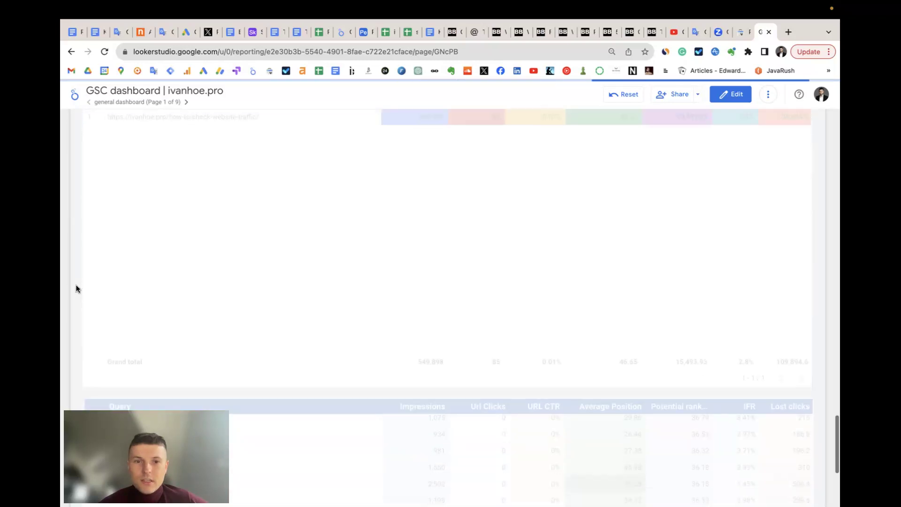
scroll(78, 289, down, 5)
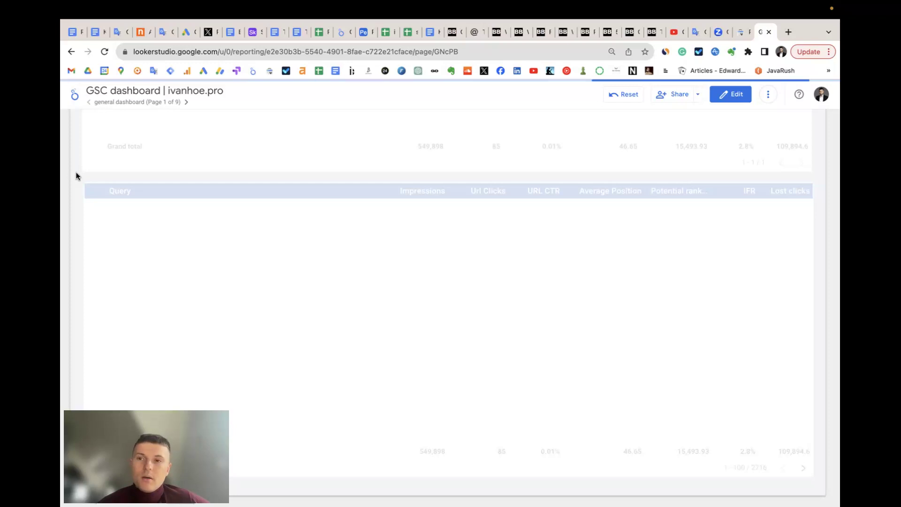
scroll(77, 176, up, 5)
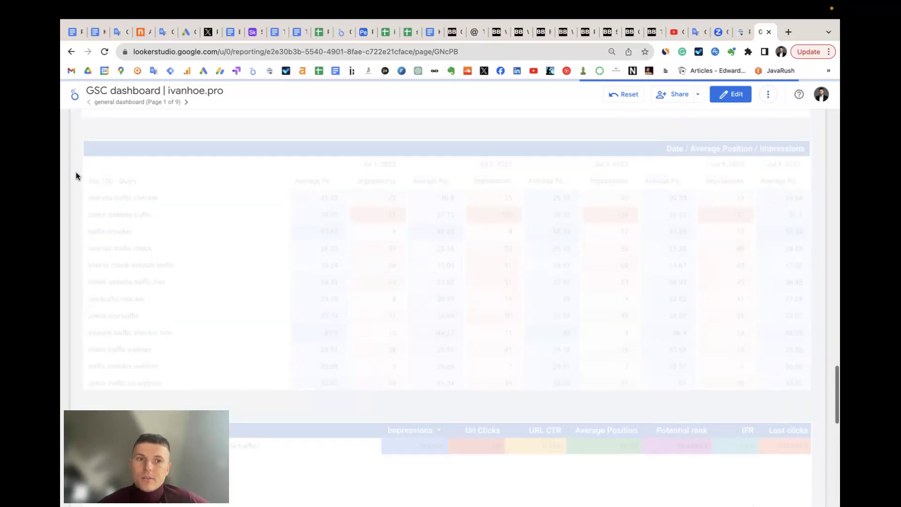
scroll(76, 176, down, 5)
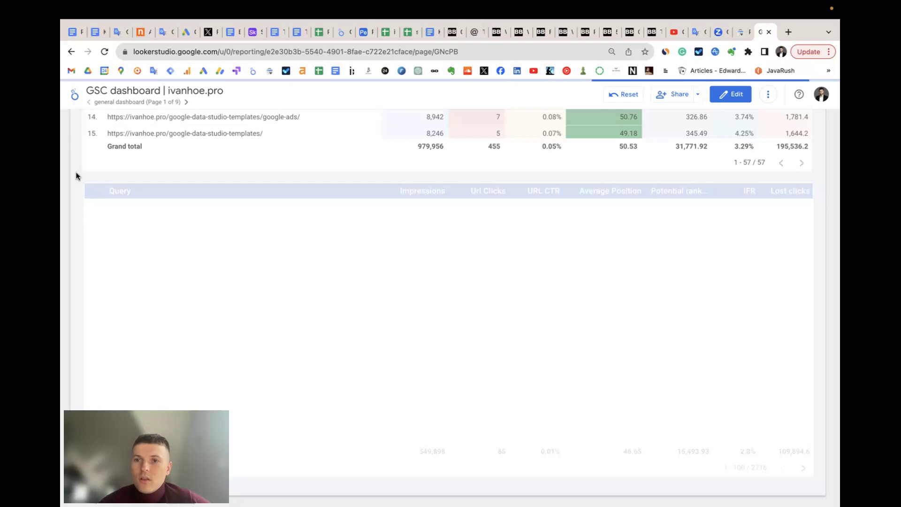
scroll(76, 176, up, 5)
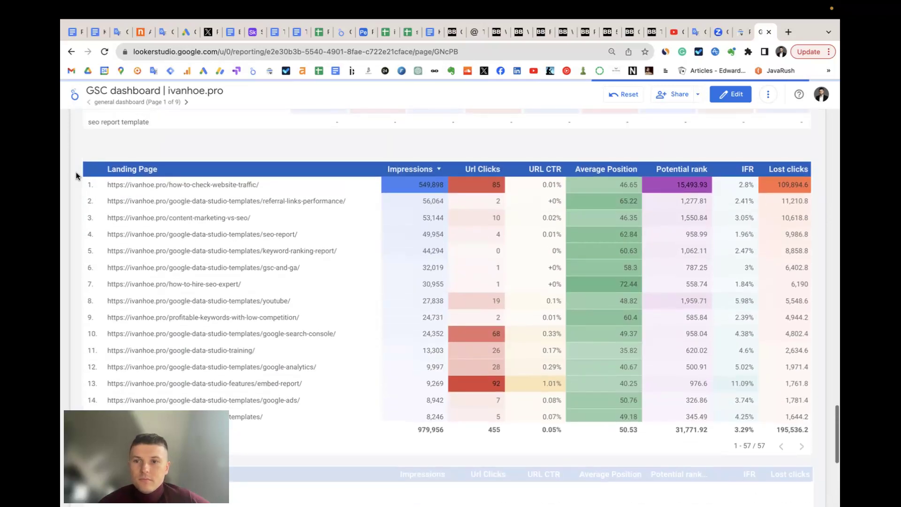
scroll(76, 176, down, 5)
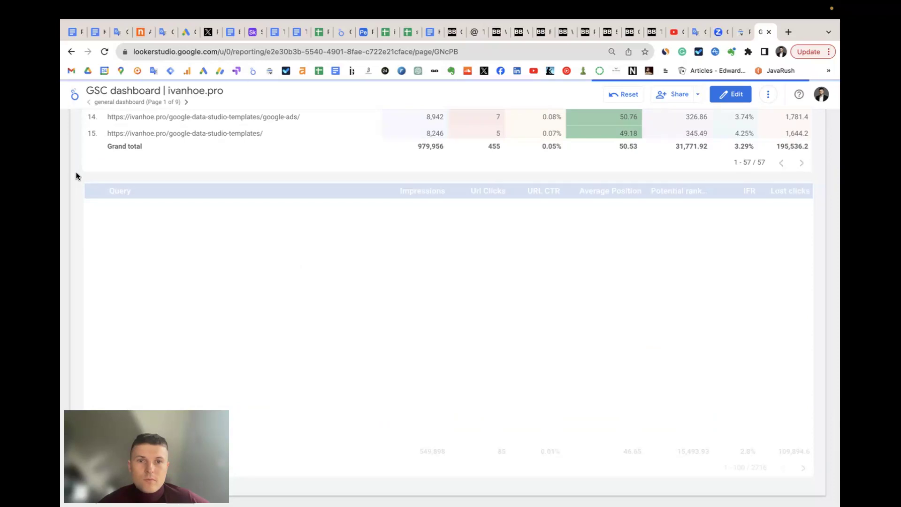
- Reverse the all-pages Query table's Potential rank sort direction
scroll(76, 176, up, 3)
scroll(77, 176, down, 3)
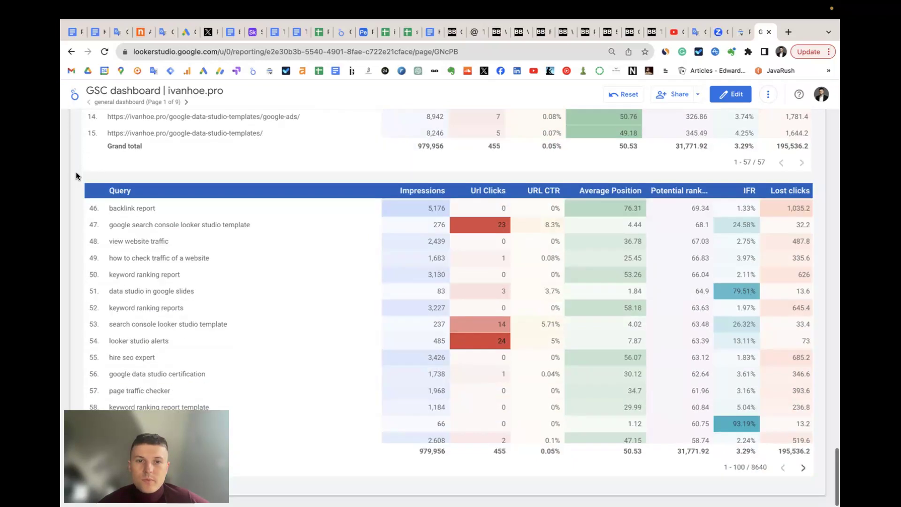
scroll(562, 264, up, 15)
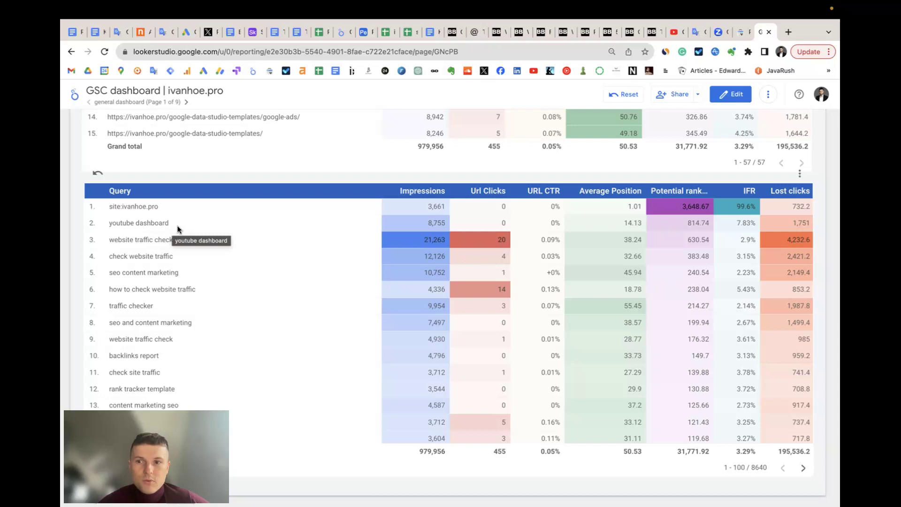
scroll(230, 253, down, 5)
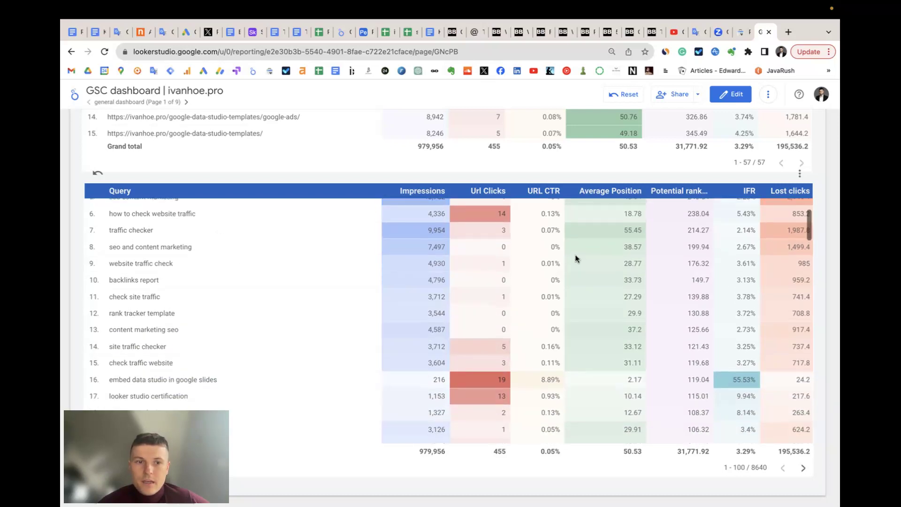
scroll(579, 257, up, 5)
click(670, 195)
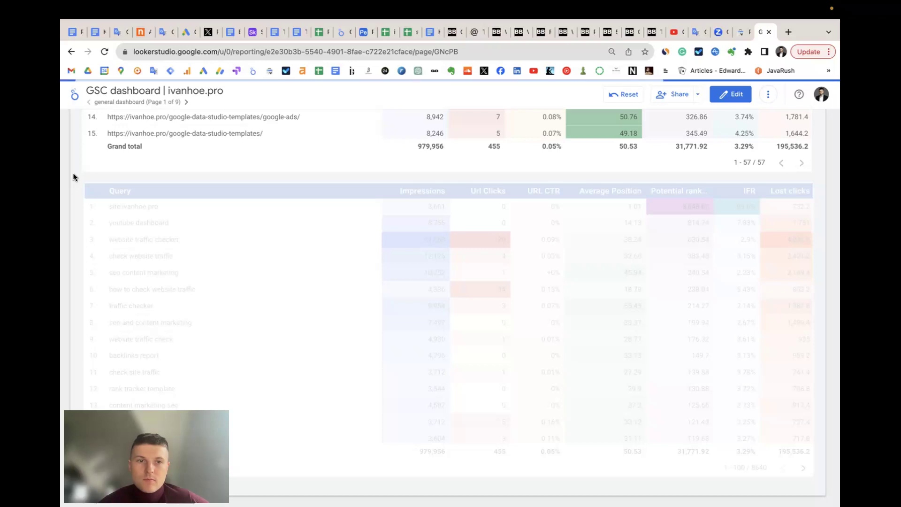
- Re-sort the Query table by Potential rank, highest first, and head back toward the top filters
scroll(75, 177, up, 3)
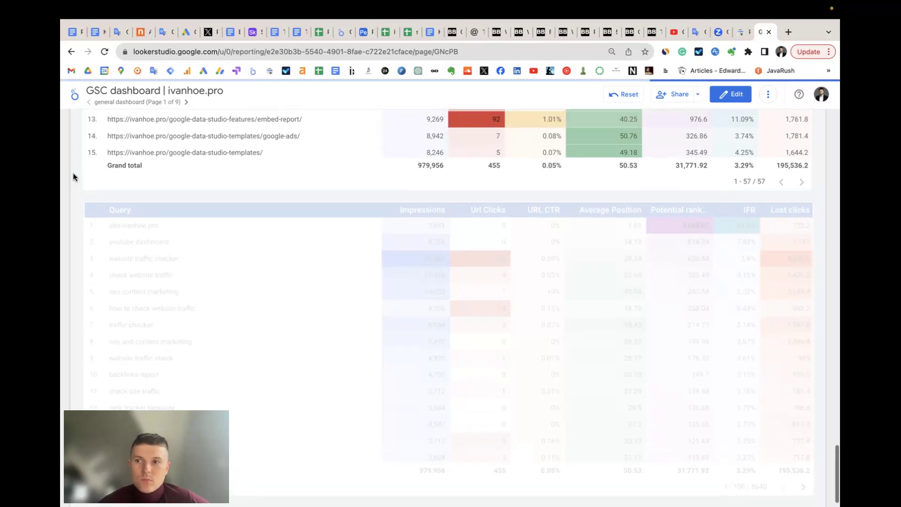
scroll(484, 133, down, 3)
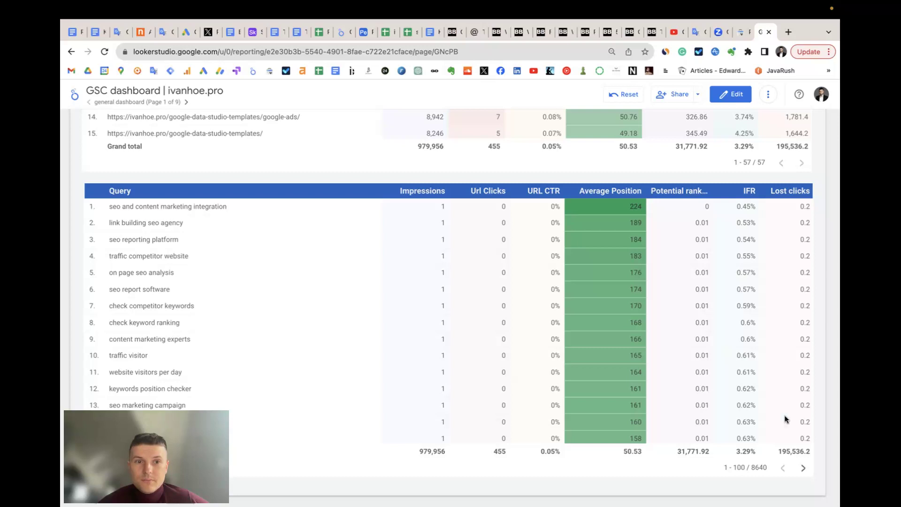
scroll(677, 322, up, 1)
click(677, 207)
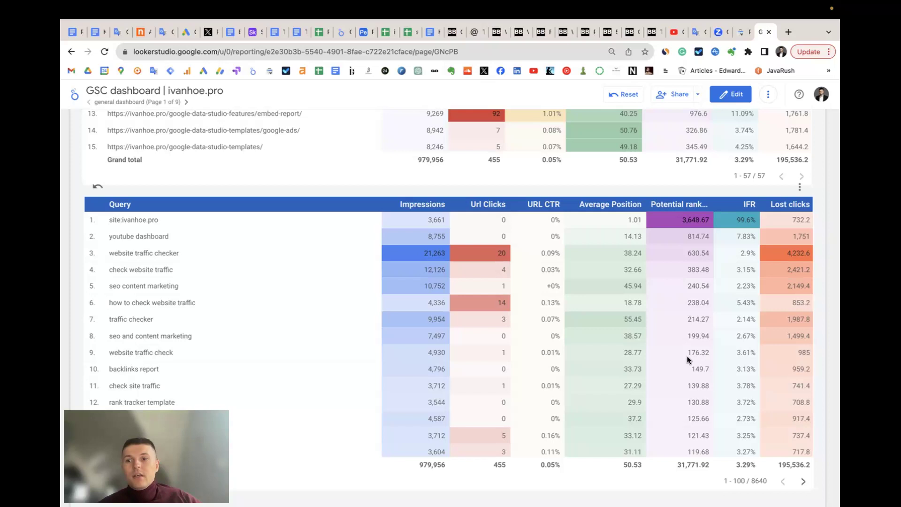
scroll(430, 189, up, 20)
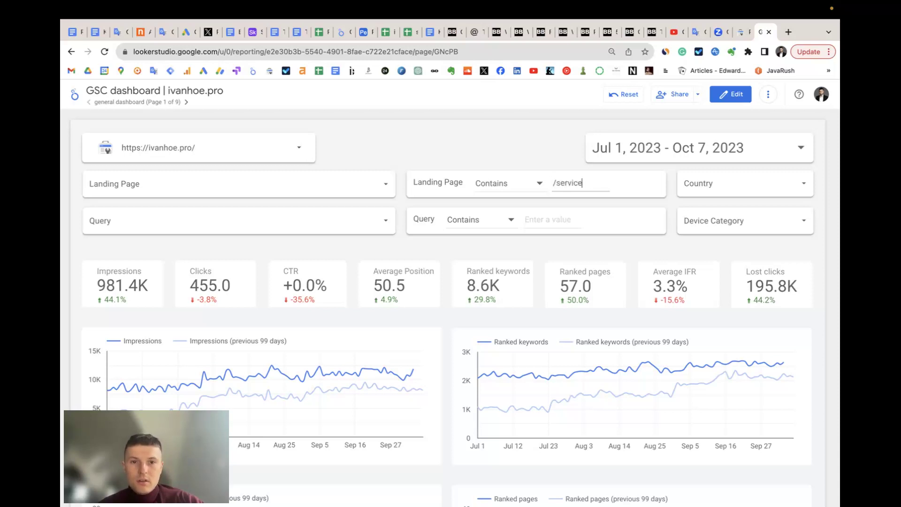
- Apply '/services/' in the Landing Page Contains filter and open the landing page list to check matches
click(506, 144)
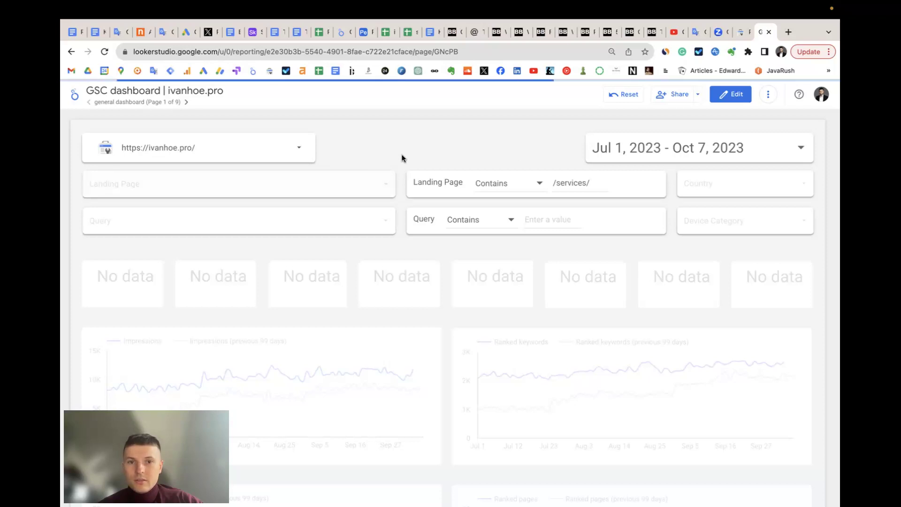
triple_click(576, 184)
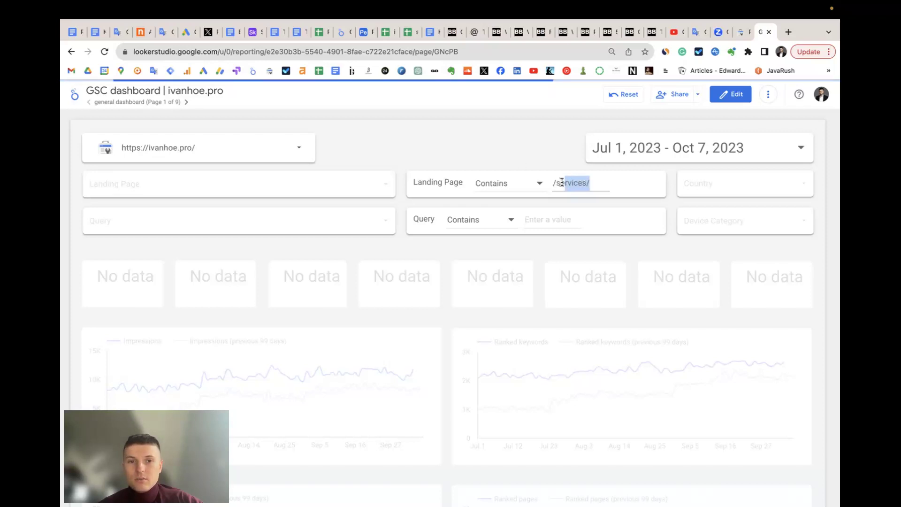
click(394, 147)
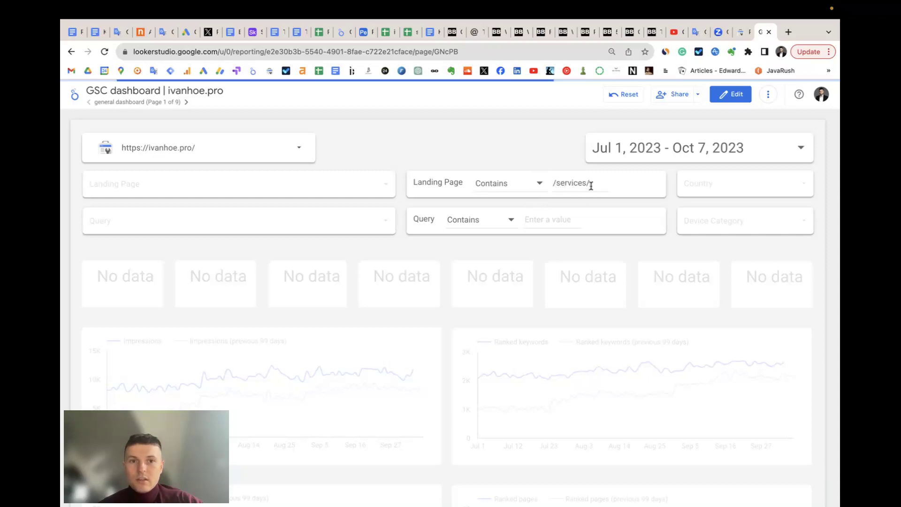
click(381, 183)
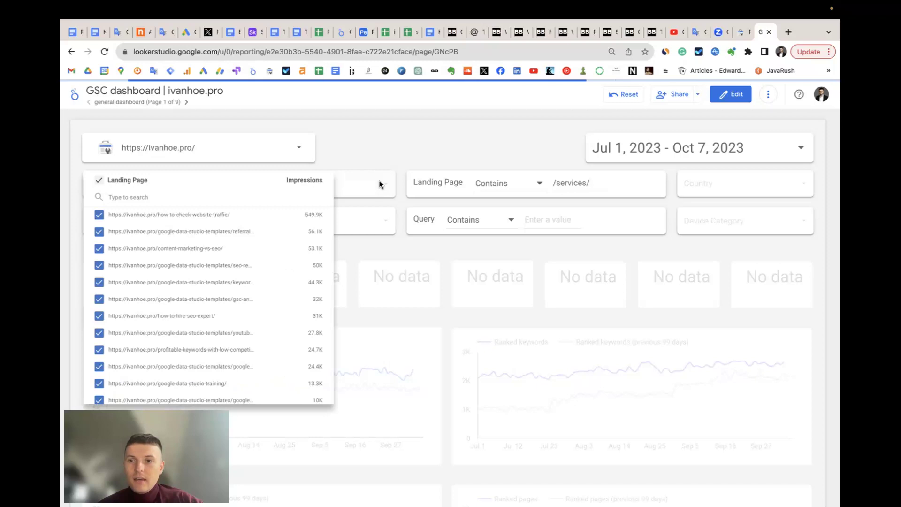
- Review the /services/ pages in the landing page list, apply the filter, then switch to Search Console
click(414, 149)
click(382, 183)
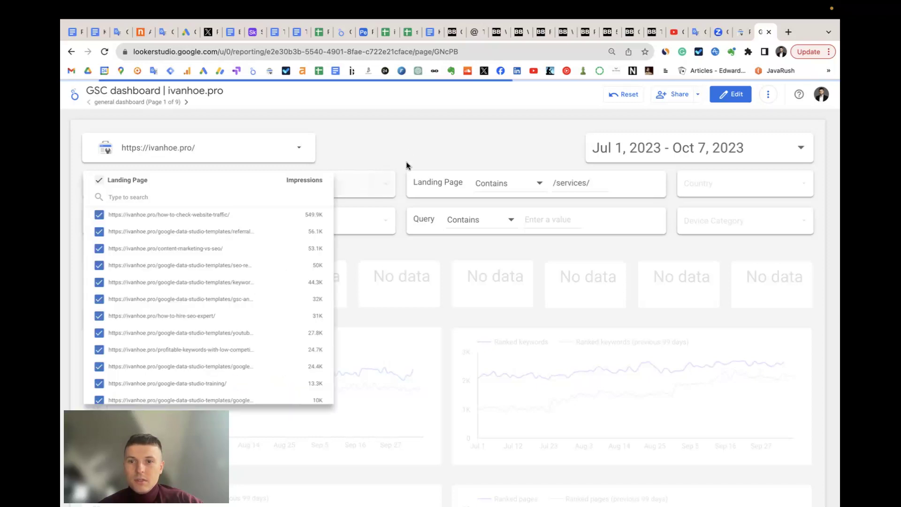
click(415, 151)
click(385, 183)
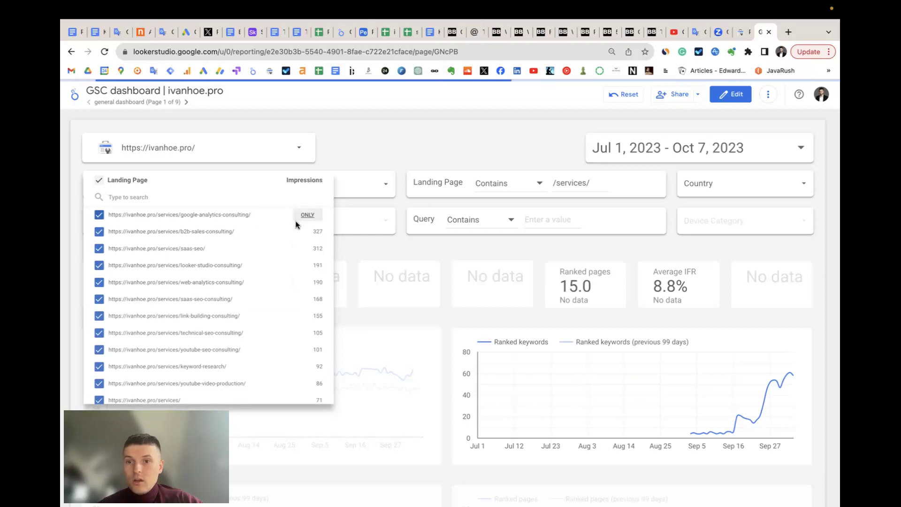
click(449, 240)
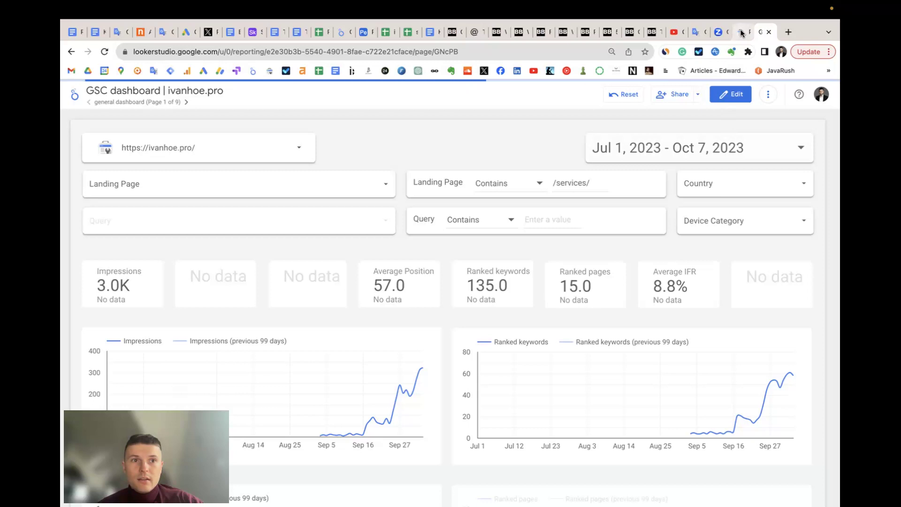
click(743, 32)
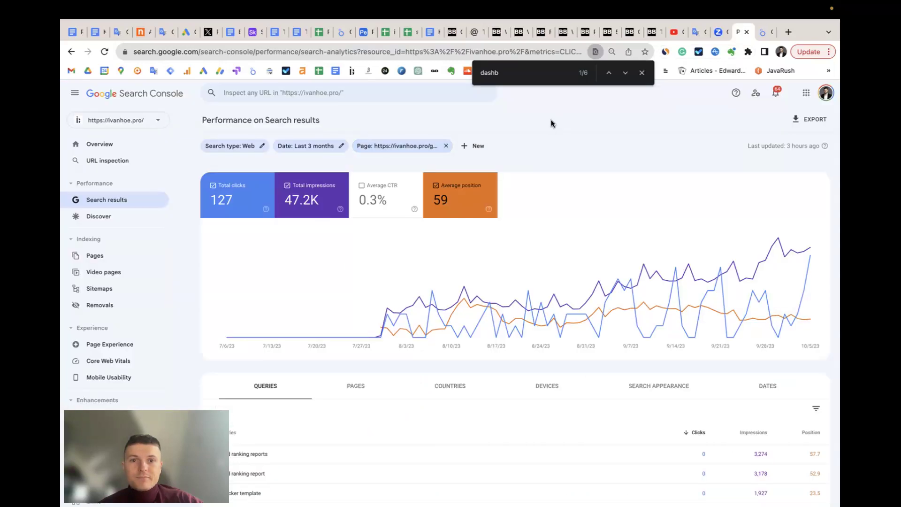
- Remove the Page filter and compare the last 3 months to the previous period
click(445, 146)
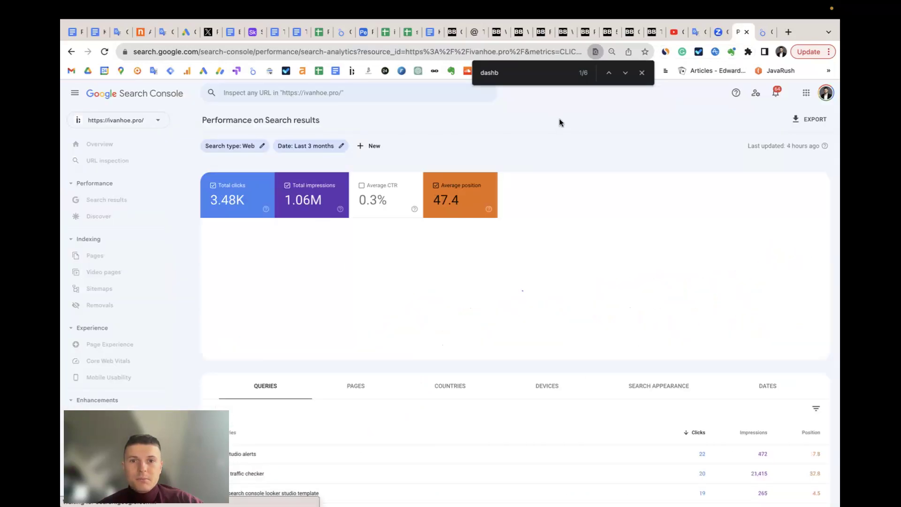
click(370, 146)
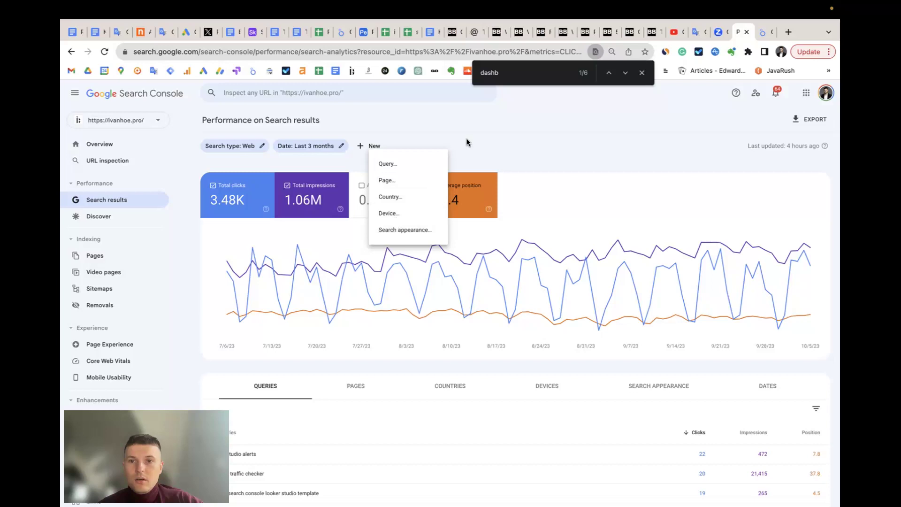
click(306, 146)
click(457, 168)
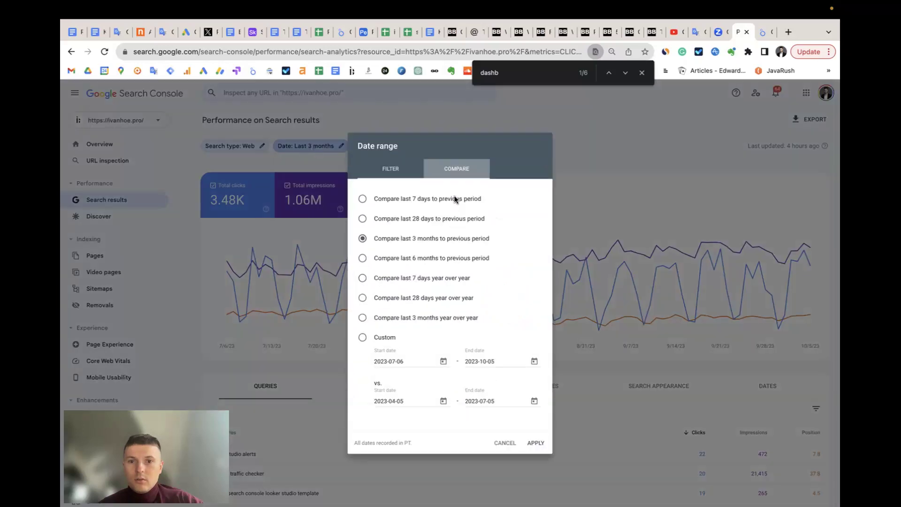
click(536, 444)
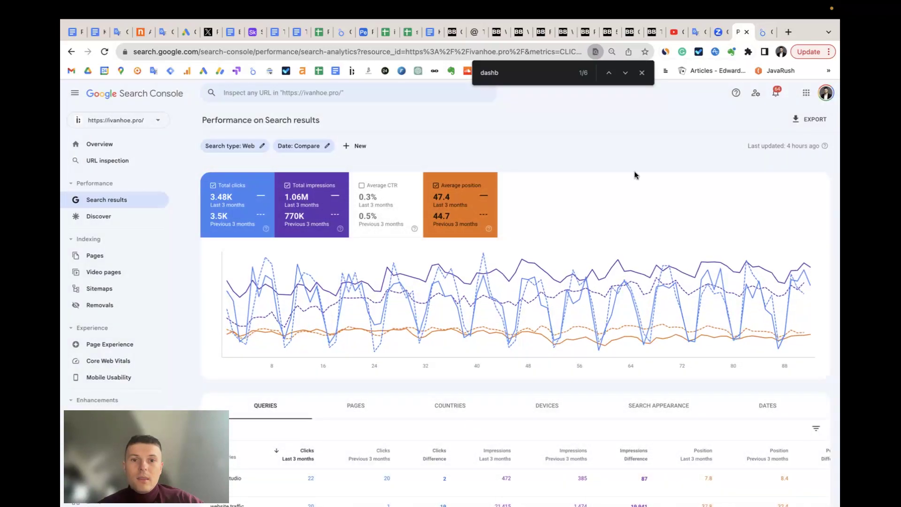
- Review the period comparison results and return to the Looker Studio dashboard tab
scroll(621, 194, down, 3)
scroll(525, 330, down, 1)
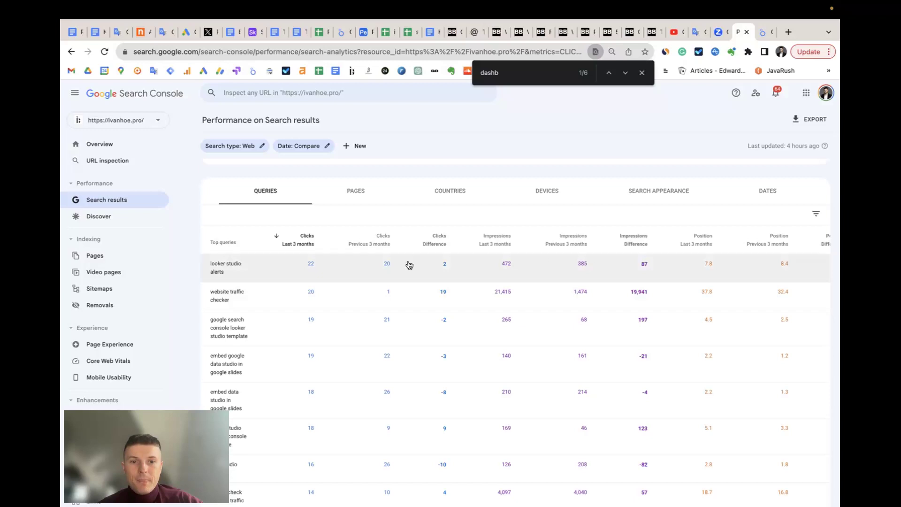
scroll(740, 312, right, 1)
scroll(741, 312, left, 1)
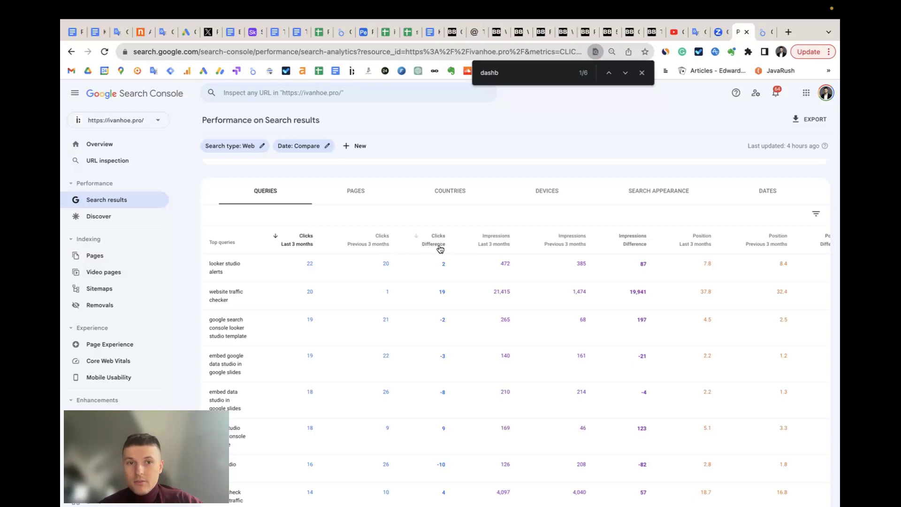
key(Escape)
key(ctrl+Tab)
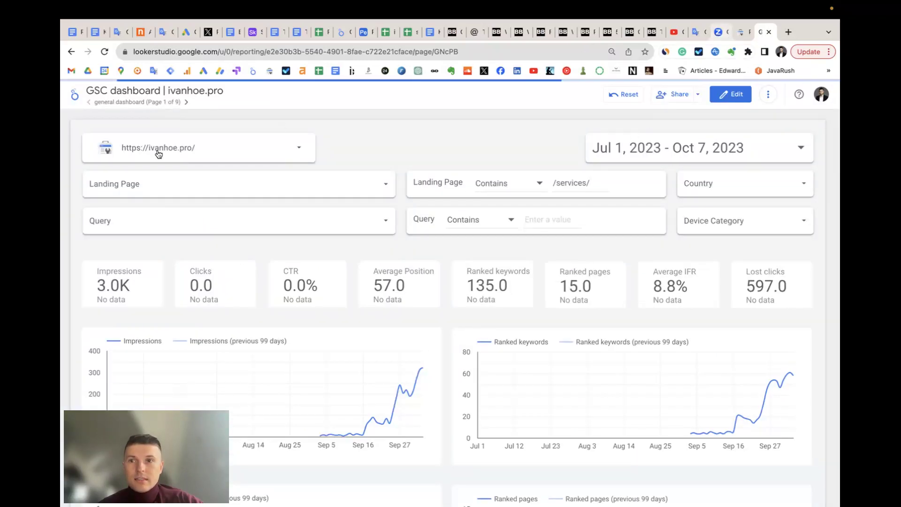
- Navigate via the landing pages rankings page to the landing pages Δ page (page 8 of 9)
click(150, 103)
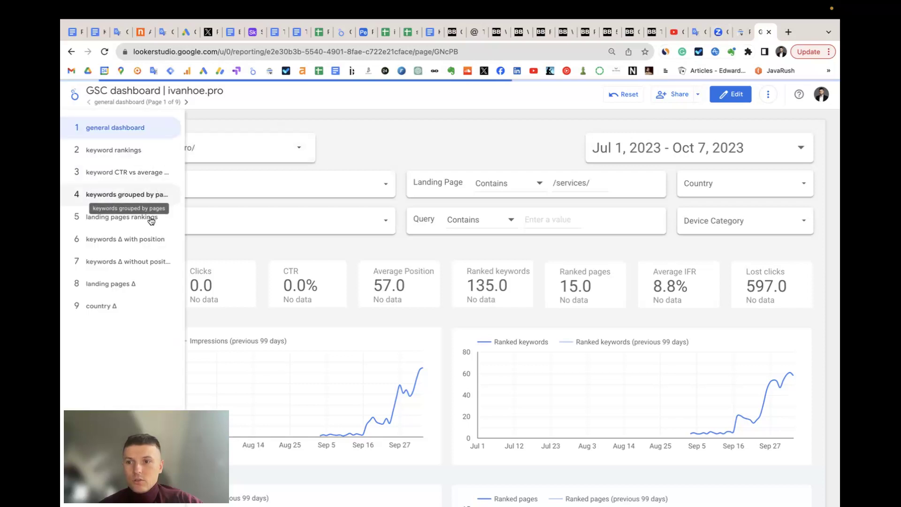
click(126, 217)
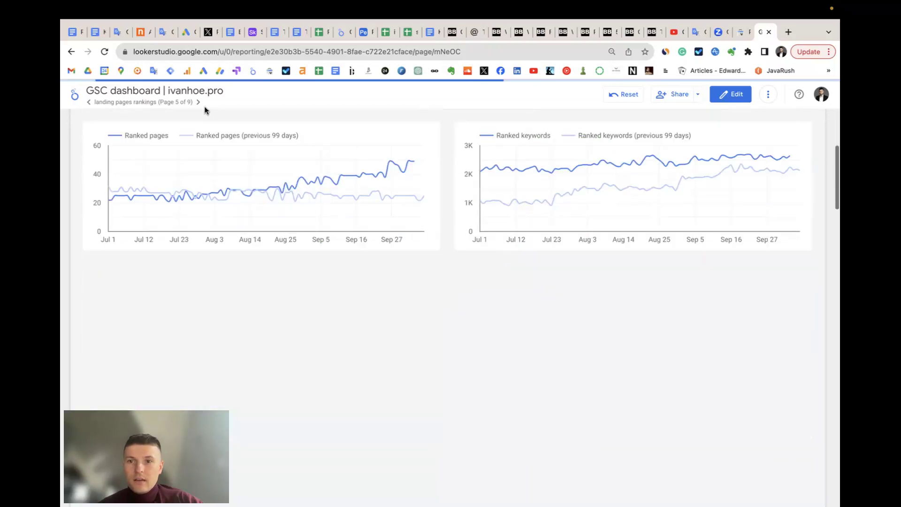
click(175, 102)
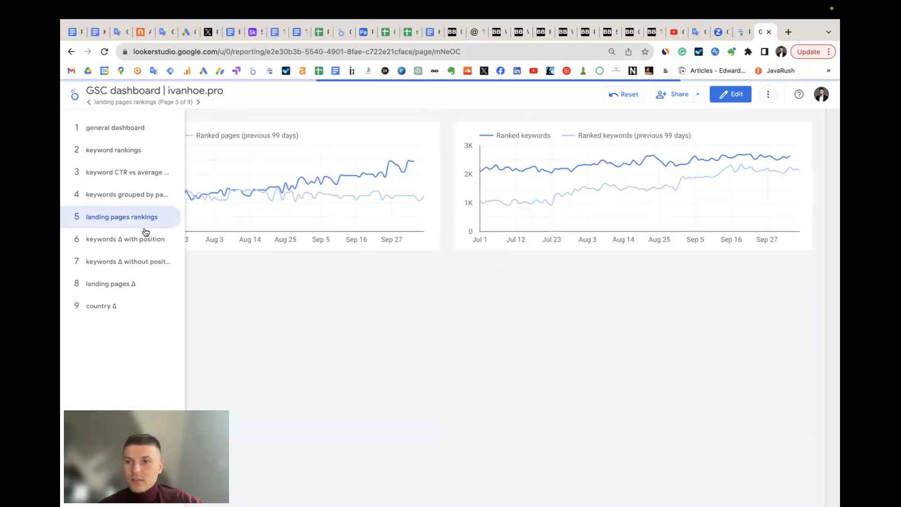
click(108, 284)
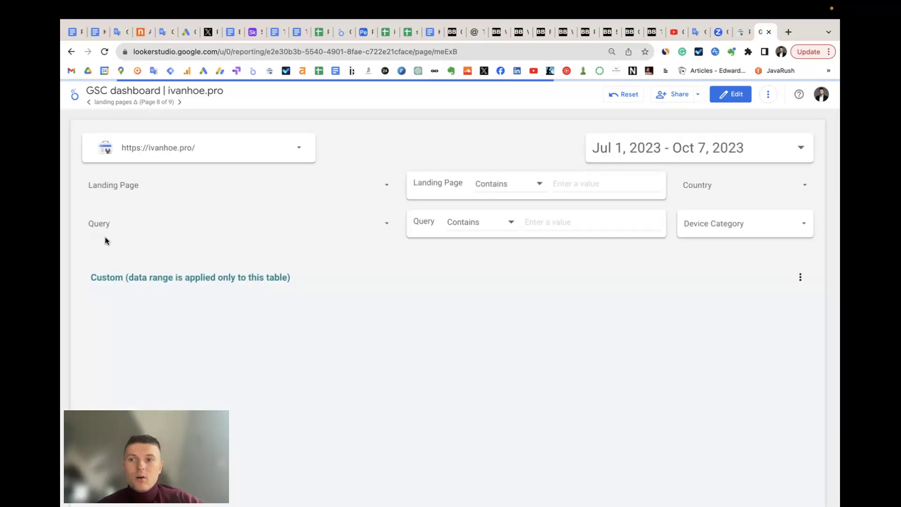
scroll(77, 255, down, 5)
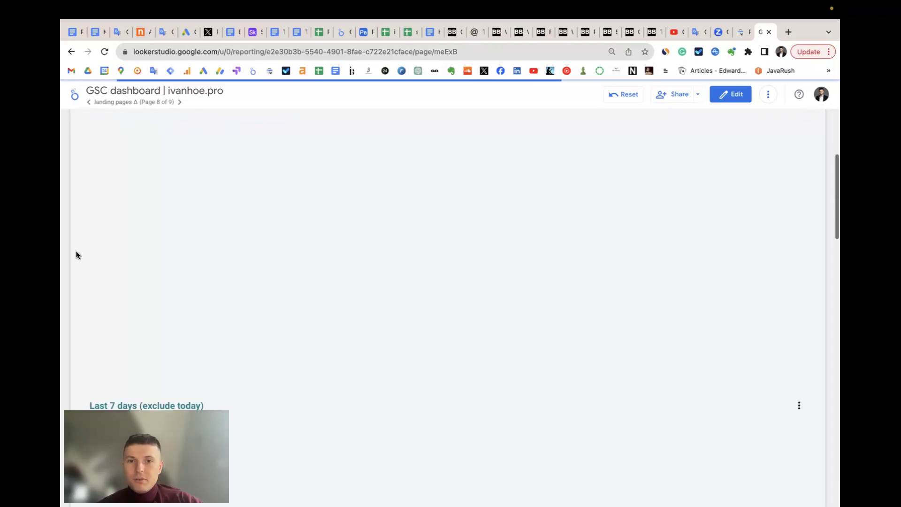
scroll(76, 255, up, 5)
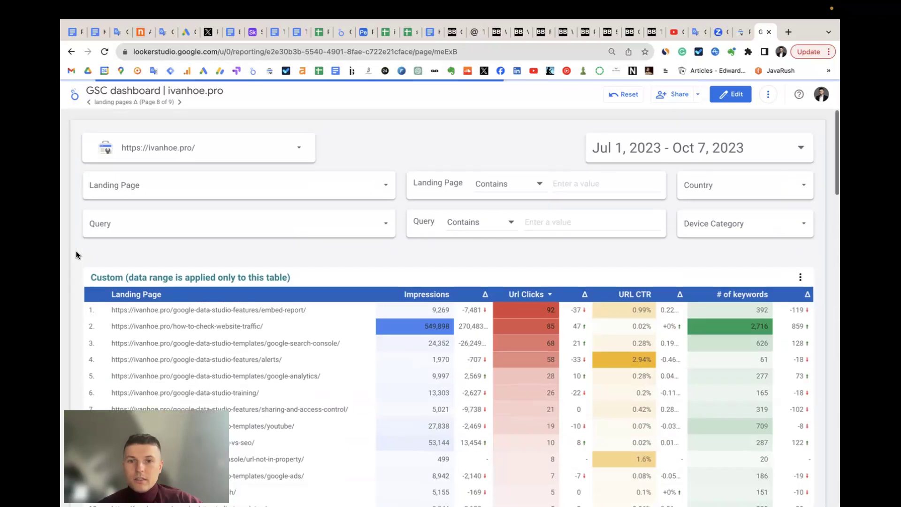
scroll(77, 255, down, 5)
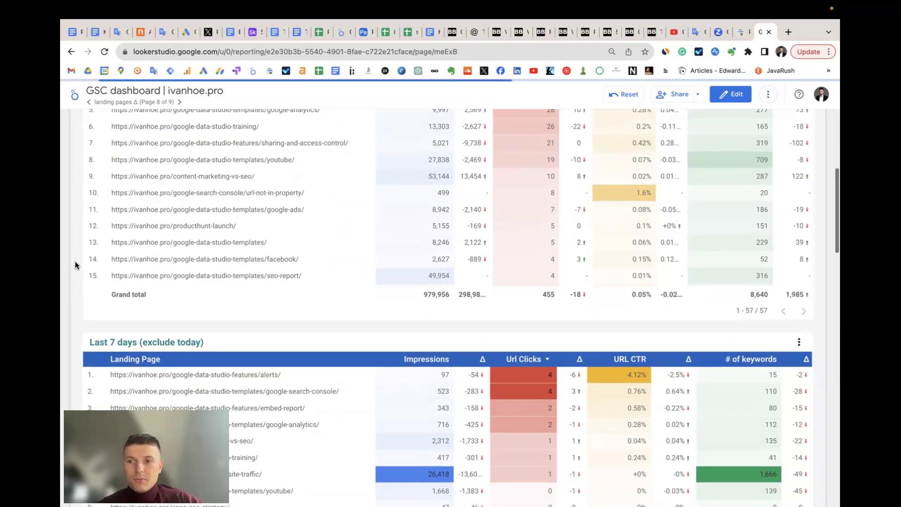
scroll(75, 265, up, 5)
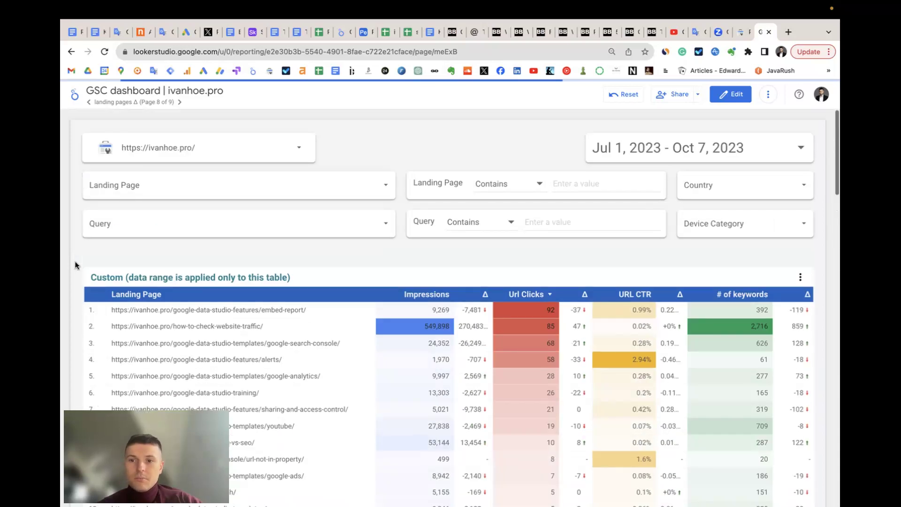
scroll(77, 261, down, 2)
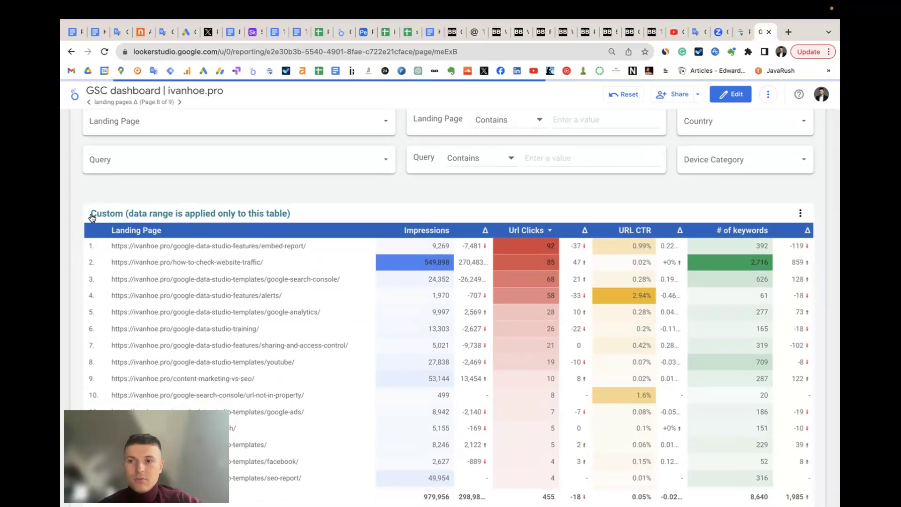
scroll(439, 182, up, 2)
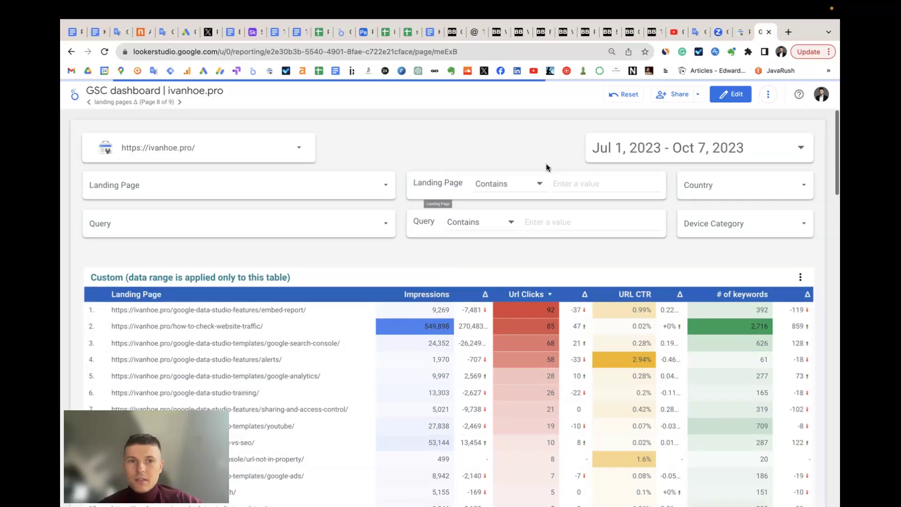
click(656, 155)
click(479, 148)
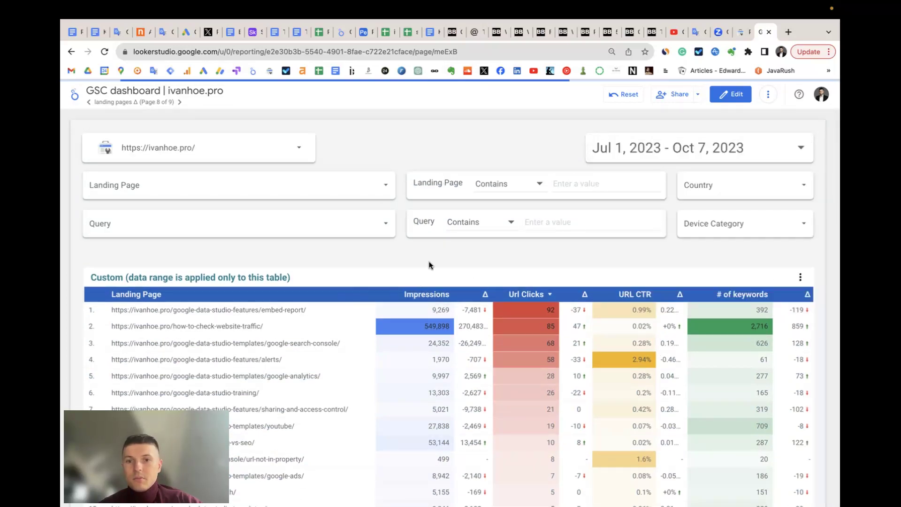
scroll(429, 265, down, 6)
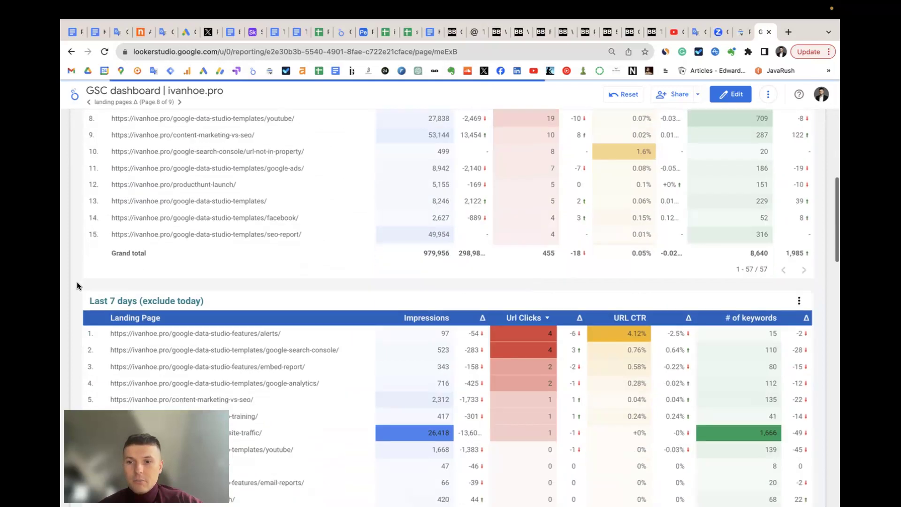
scroll(77, 286, down, 3)
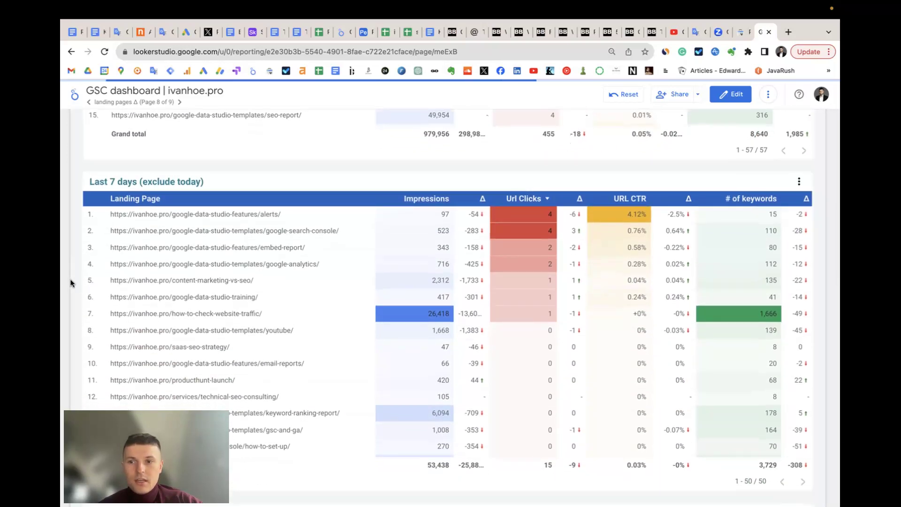
scroll(70, 282, down, 6)
scroll(71, 282, down, 12)
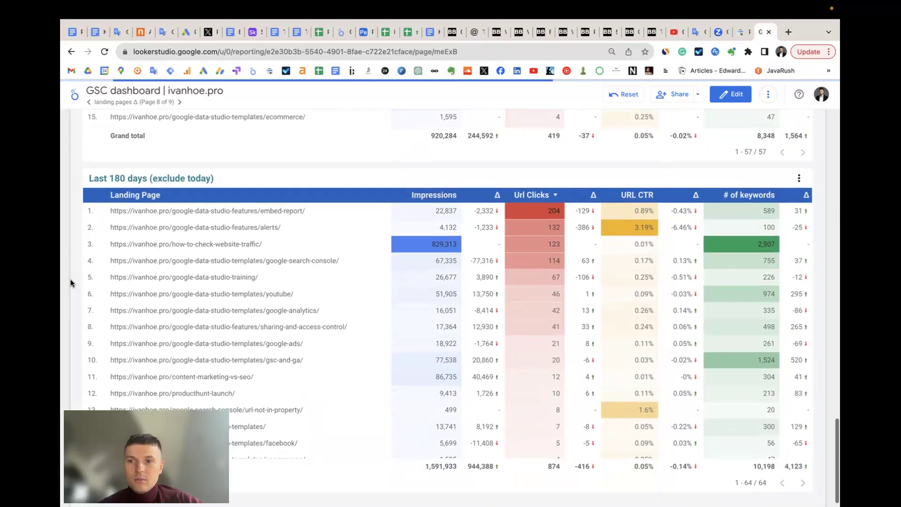
scroll(71, 283, down, 2)
scroll(71, 283, up, 6)
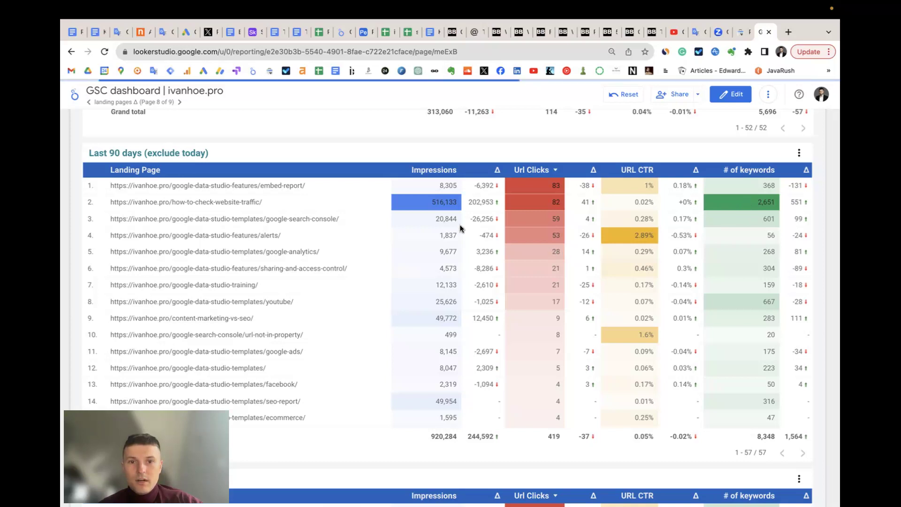
click(740, 32)
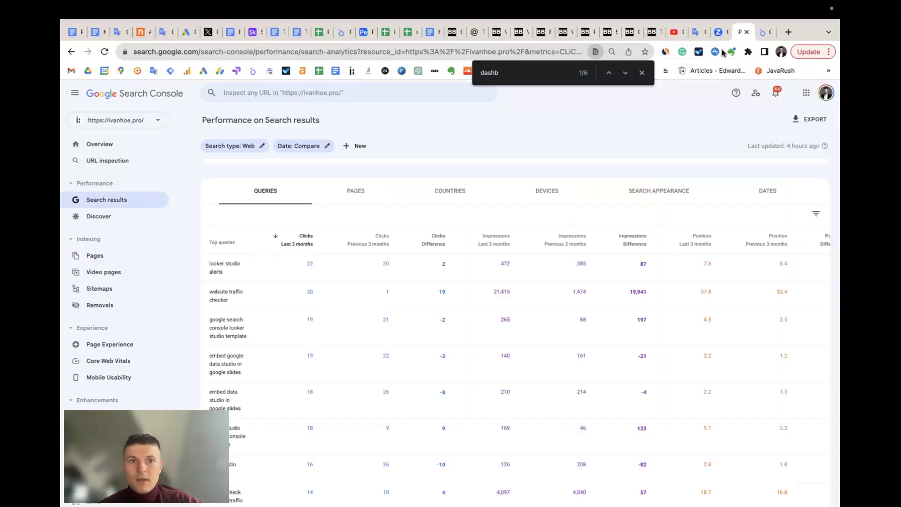
click(764, 31)
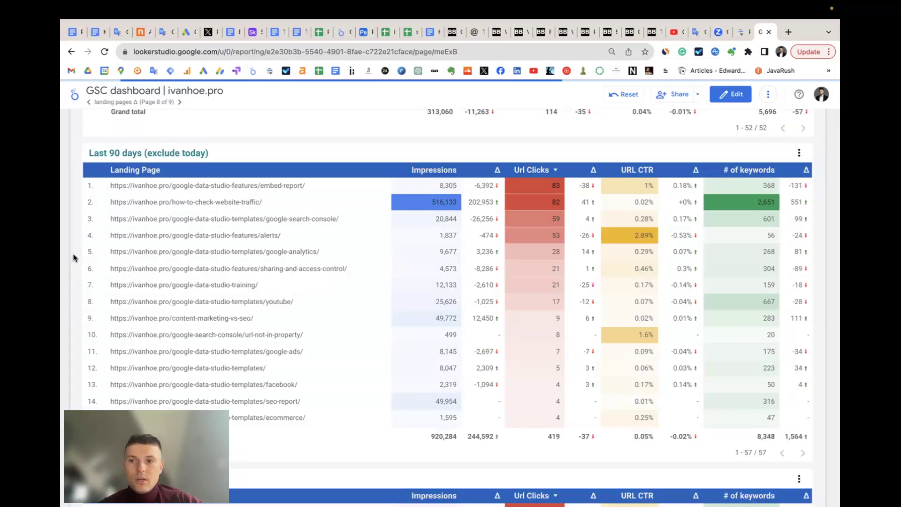
scroll(74, 258, up, 20)
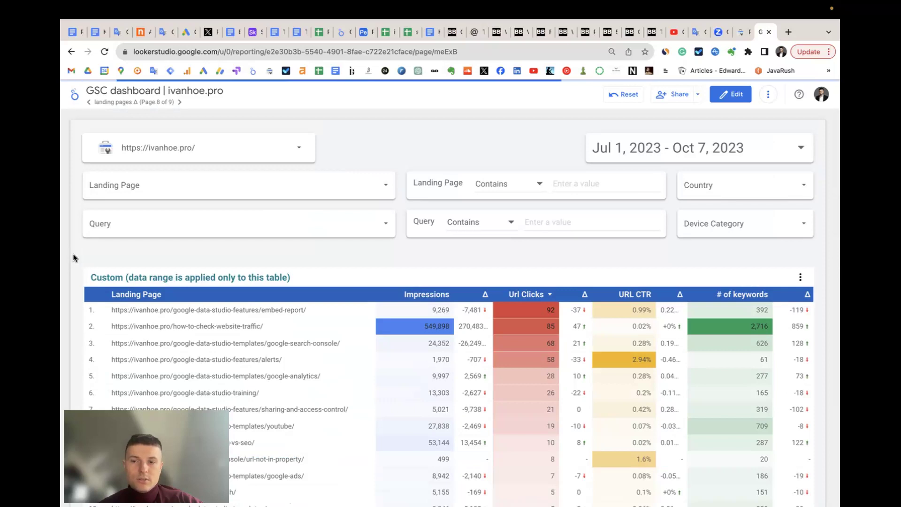